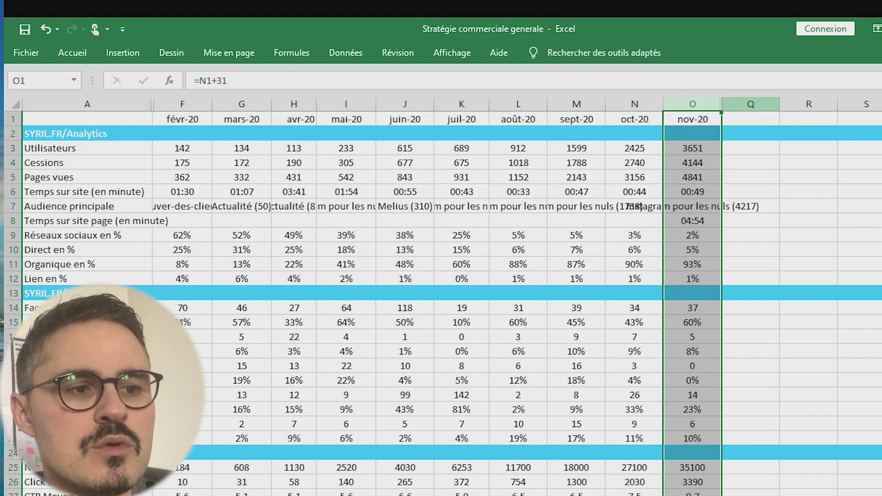
Look over the tracked statistics from the SYRIL.FR/Analytics section down through the GMB and FACEBOOK sections.
left_click_drag(88, 134, 693, 439)
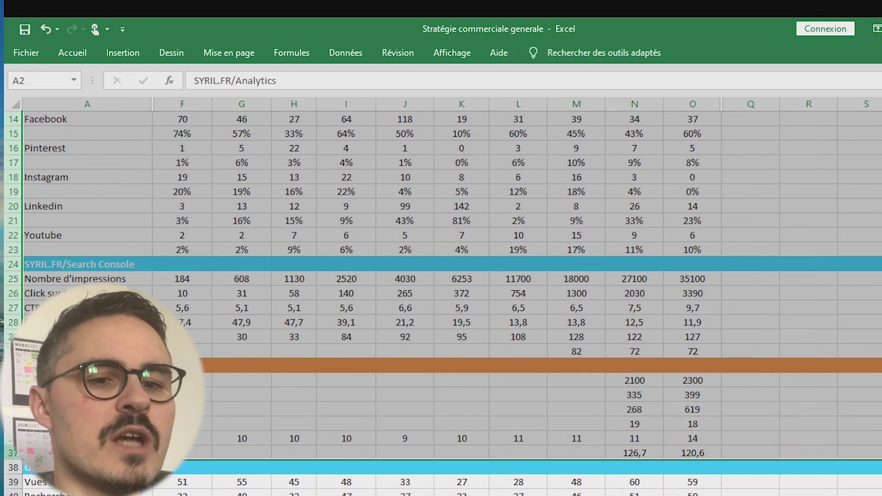
scroll(441, 303, "up", 4)
scroll(441, 303, "down", 12)
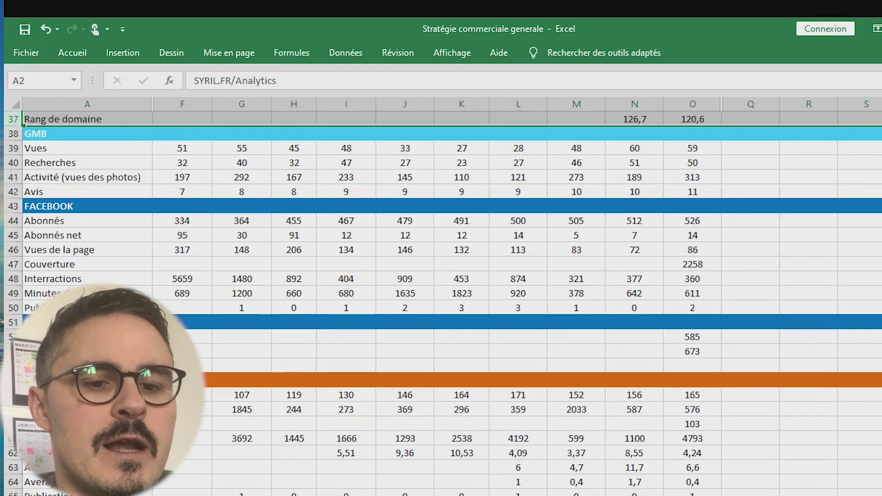
scroll(442, 303, "up", 12)
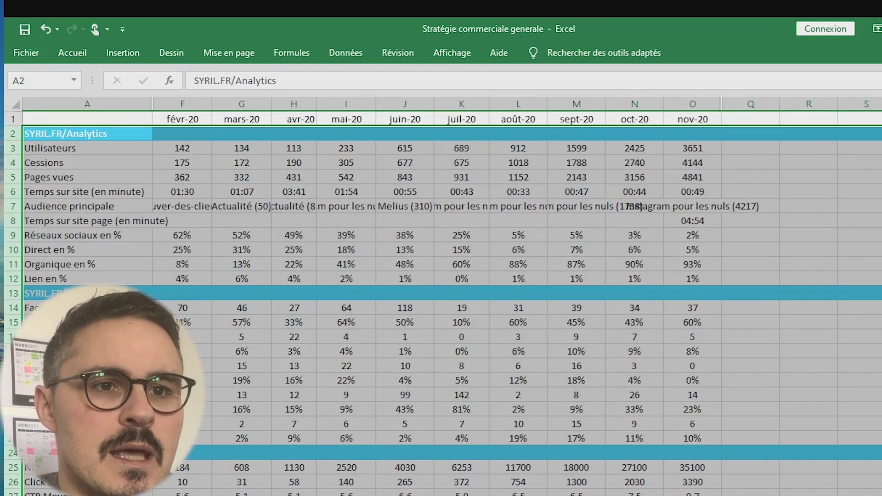
Start a new month column by entering the formula =O1 in cell Q1 to reference the November header.
left_click(751, 119)
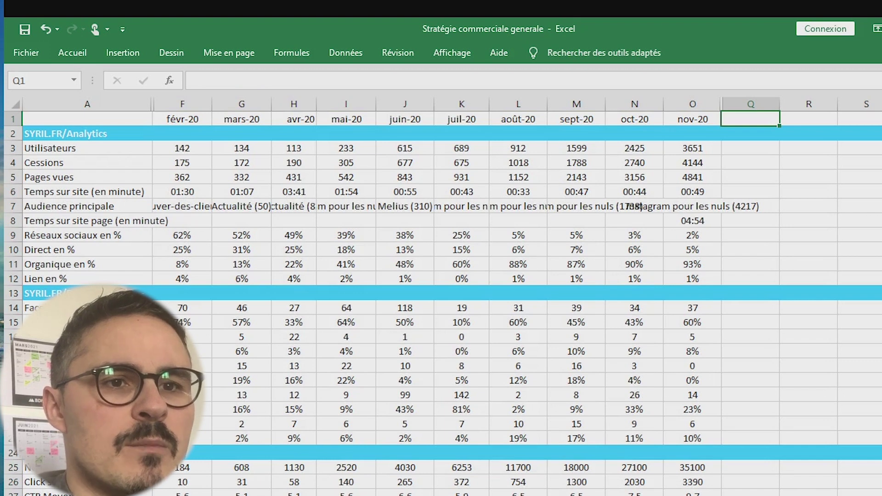
type("+")
key("BackSpace")
type("=")
key("Left")
key("Return")
key("Up")
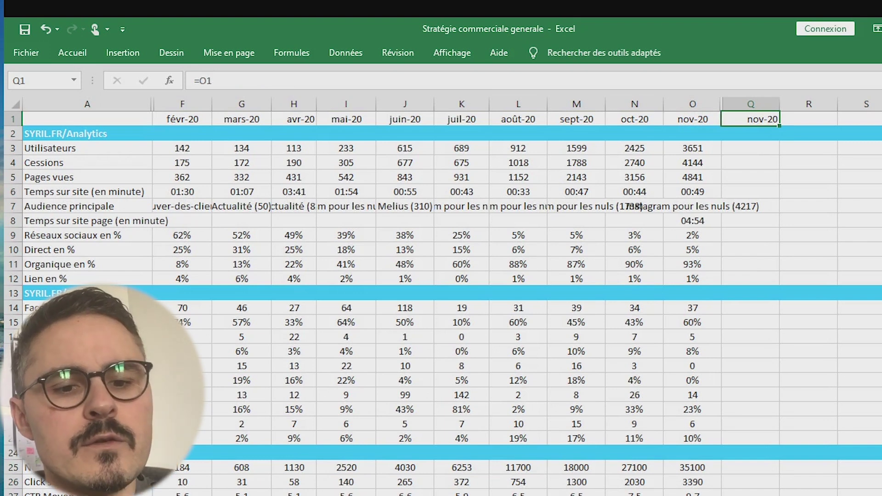
Try to advance the new column's date by changing the formula in Q1 to =O1+1.
key("F2")
type("+1")
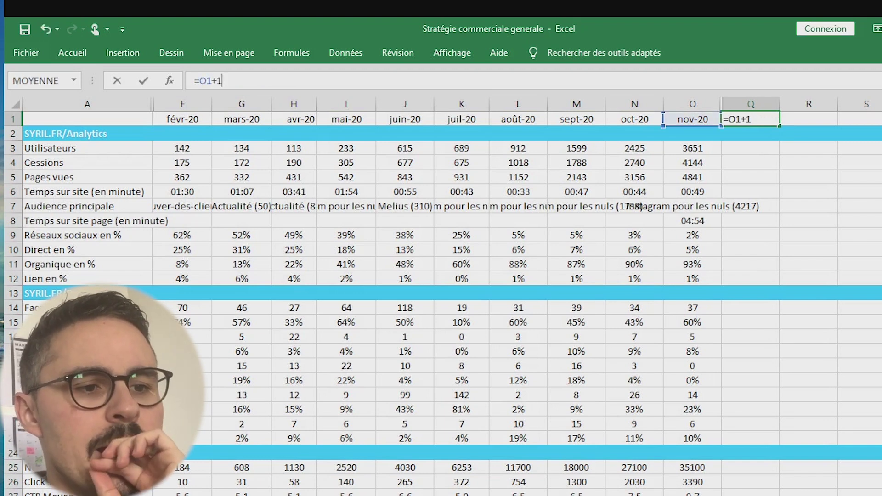
key("Return")
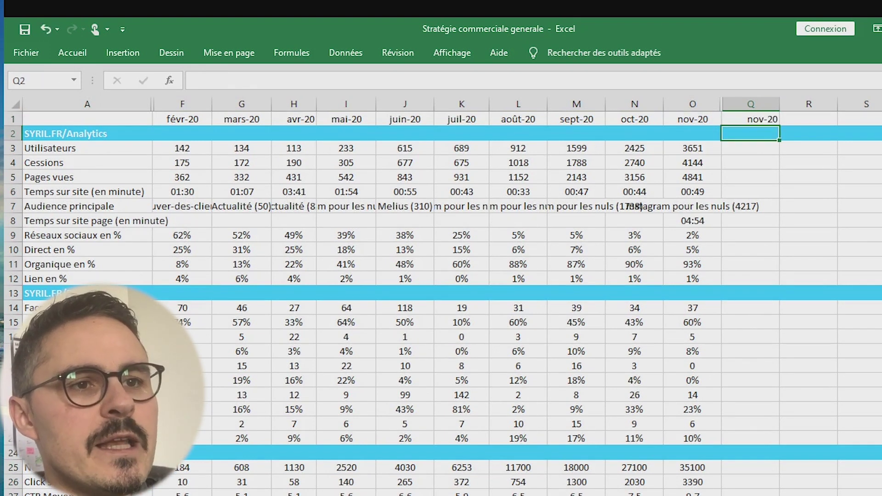
Correct the number of days added to O1 in cell Q1 so the header date becomes déc-20.
key("Up")
key("F2")
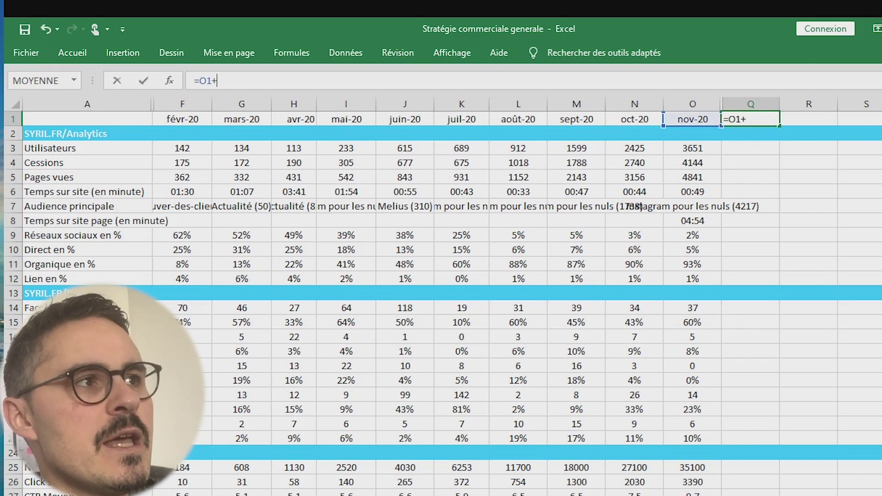
key("Return")
key("Down")
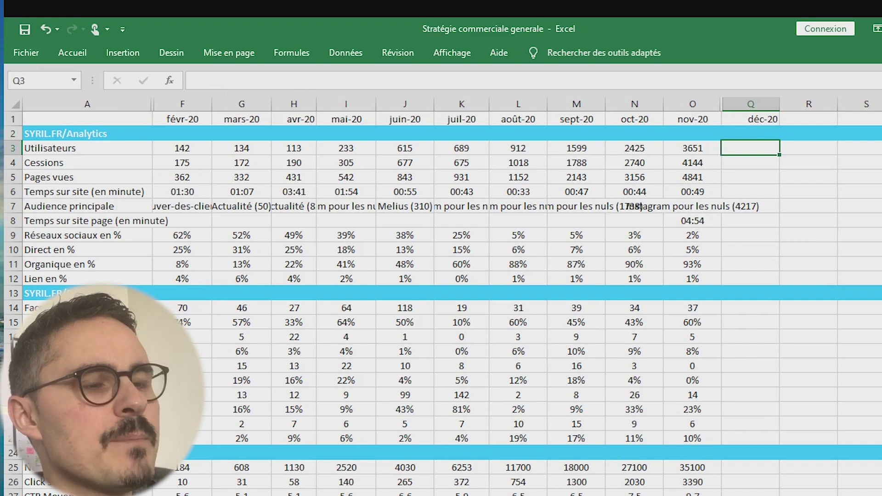
Switch to Google Analytics and set the Audience Overview report's date range to December 1–31, 2020.
key("alt+Tab")
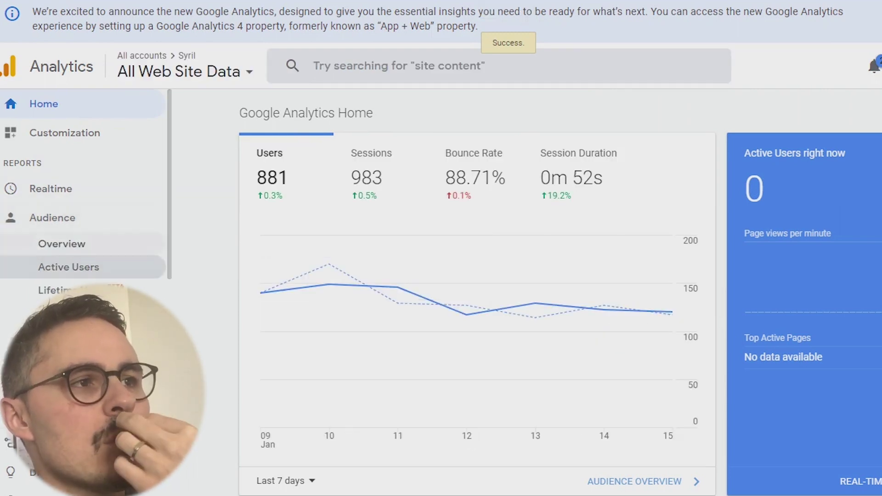
left_click(62, 244)
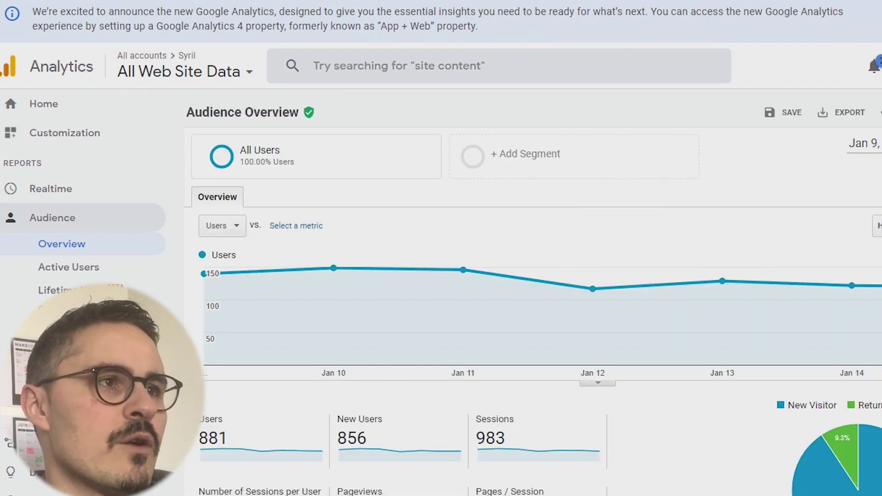
left_click(864, 143)
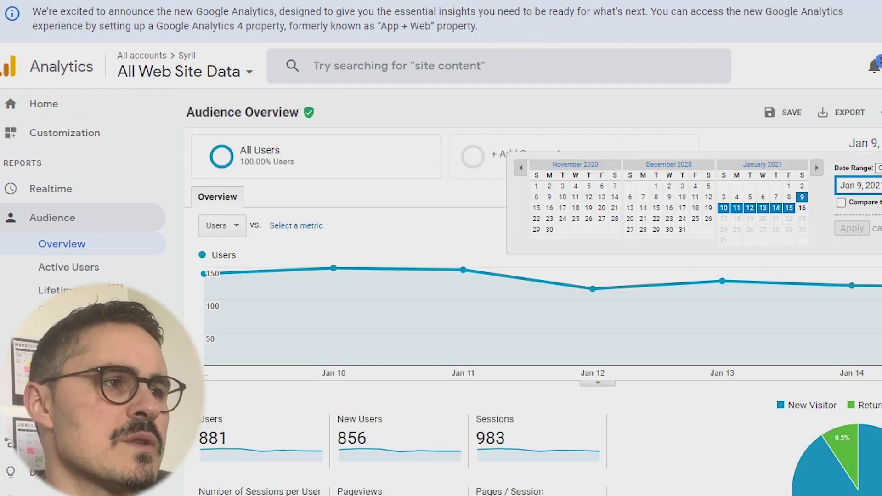
left_click(656, 186)
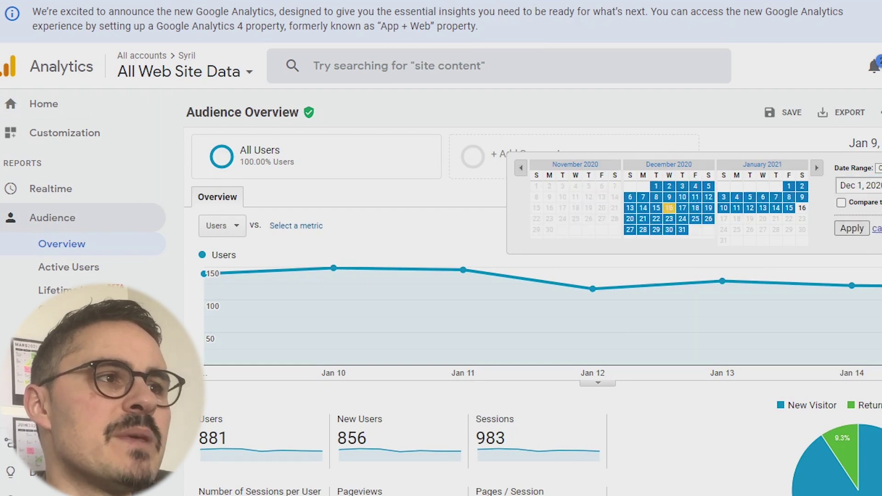
left_click(682, 230)
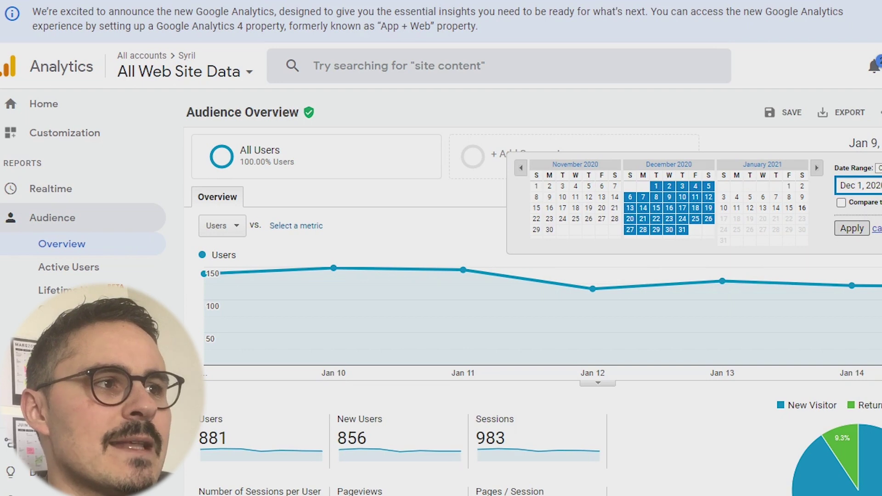
left_click(853, 229)
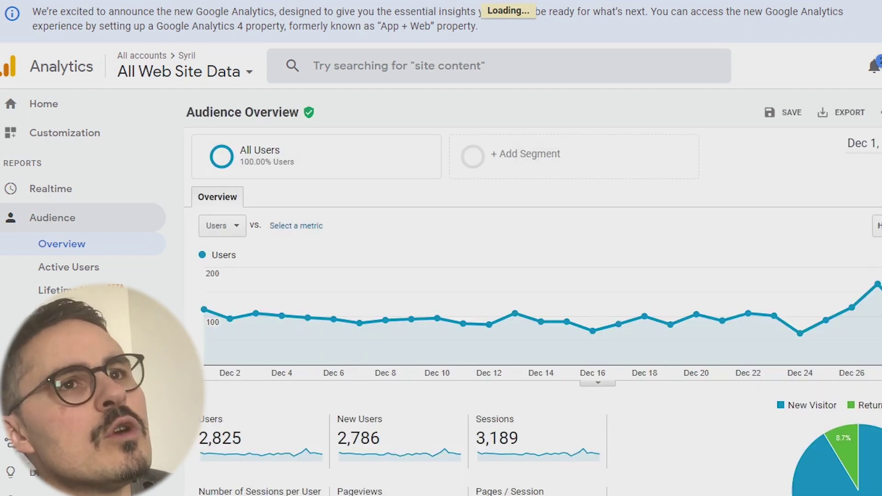
Transfer the December users figure, 2825, from Analytics into the Utilisateurs row of the déc-20 column in Excel.
scroll(533, 294, "down", 2)
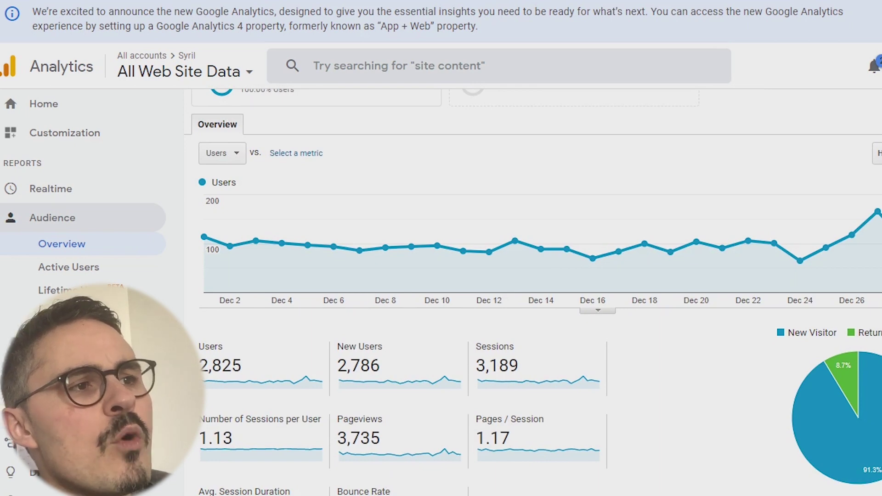
scroll(533, 295, "down", 2)
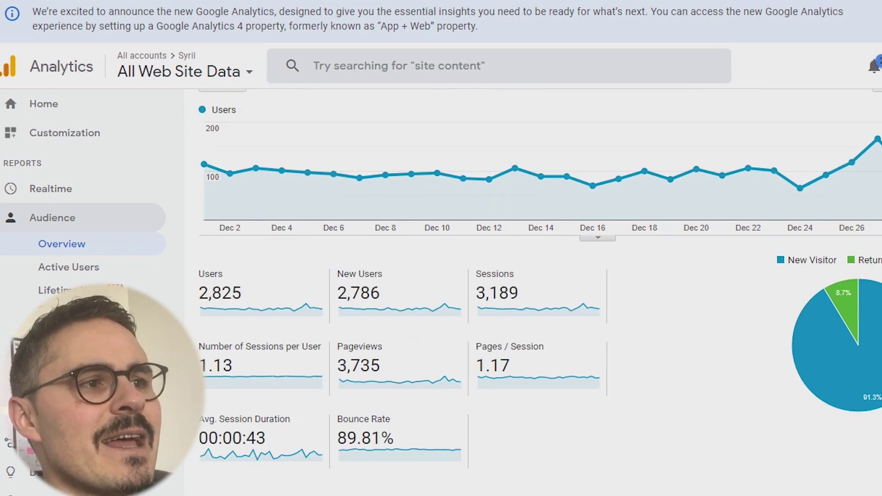
left_click_drag(242, 293, 198, 292)
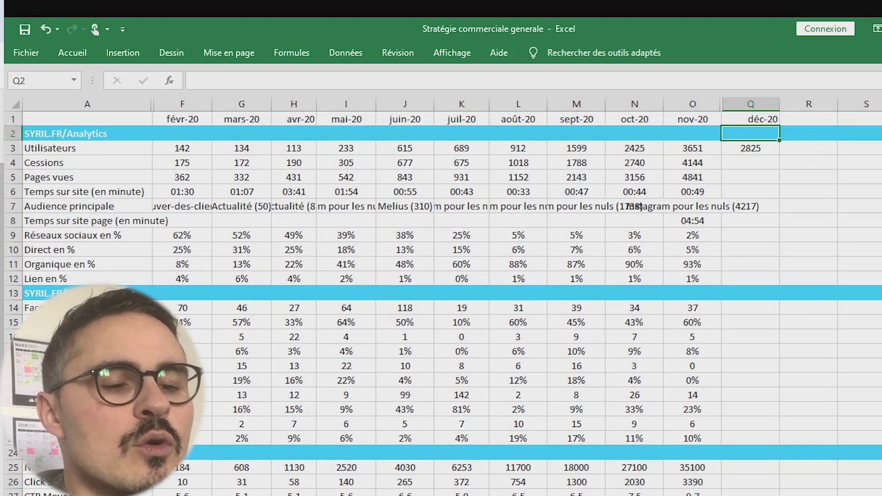
Compare the December value in the Utilisateurs row with those of the preceding months.
key("Down")
key("Down")
key("Left")
key("Up")
key("Left")
key("Left")
key("Left")
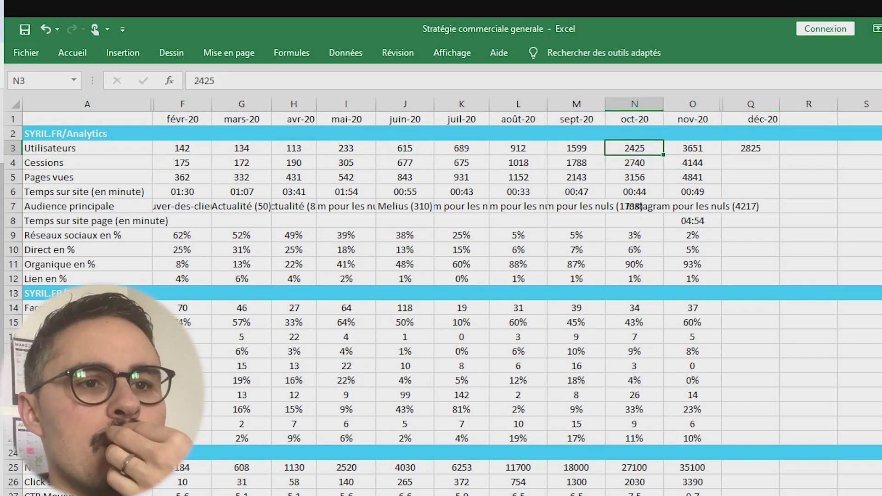
key("Right")
key("Right")
key("Right")
key("Right")
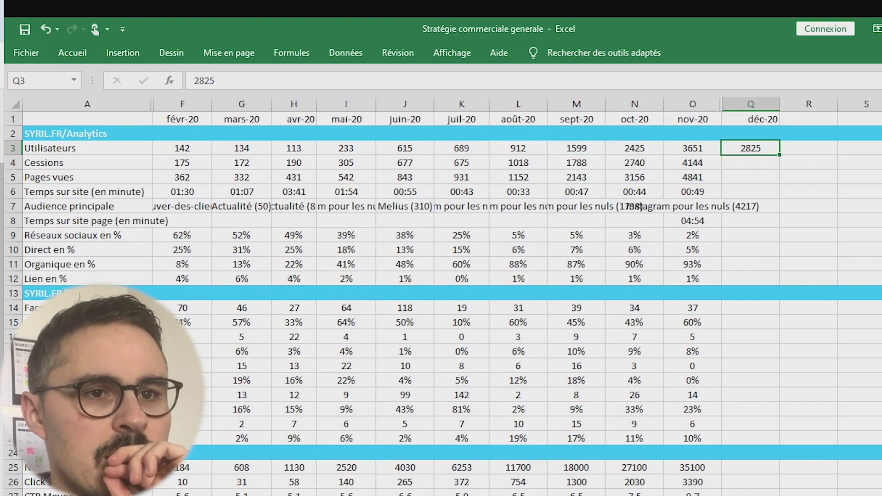
key("Left")
key("Left")
key("Left")
key("Right")
key("Right")
key("Right")
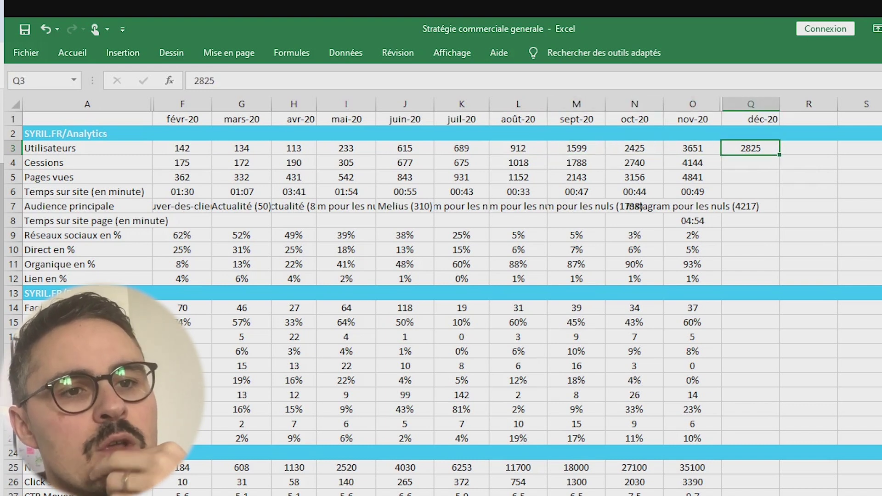
Examine the monthly values in the Cessions row from June through November 2020.
key("Down")
key("Left")
key("Left")
key("Left")
key("Right")
key("Right")
key("Right")
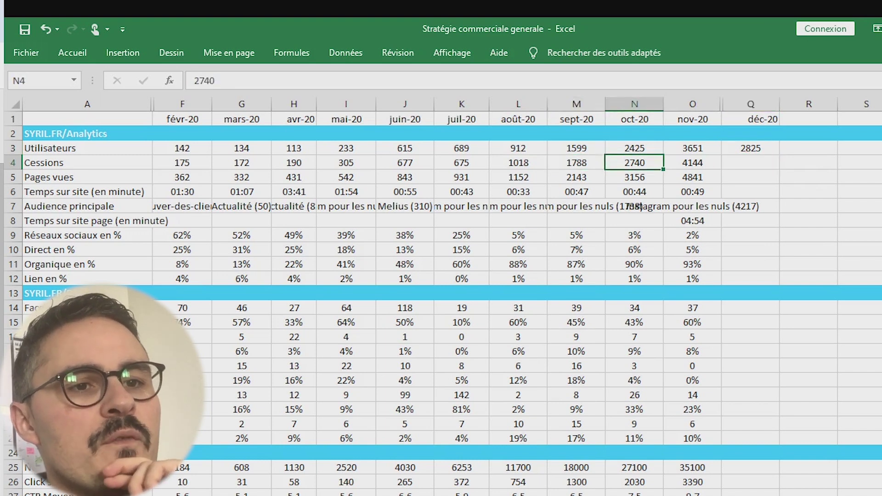
key("Left")
key("Left")
key("Left")
key("Left")
key("Left")
key("Left")
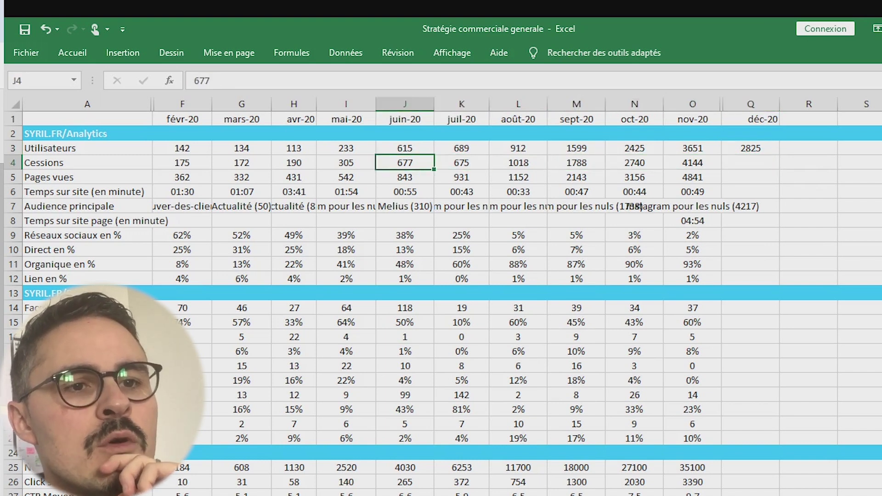
key("Right")
key("Right")
key("Right")
key("Right")
key("Right")
key("Right")
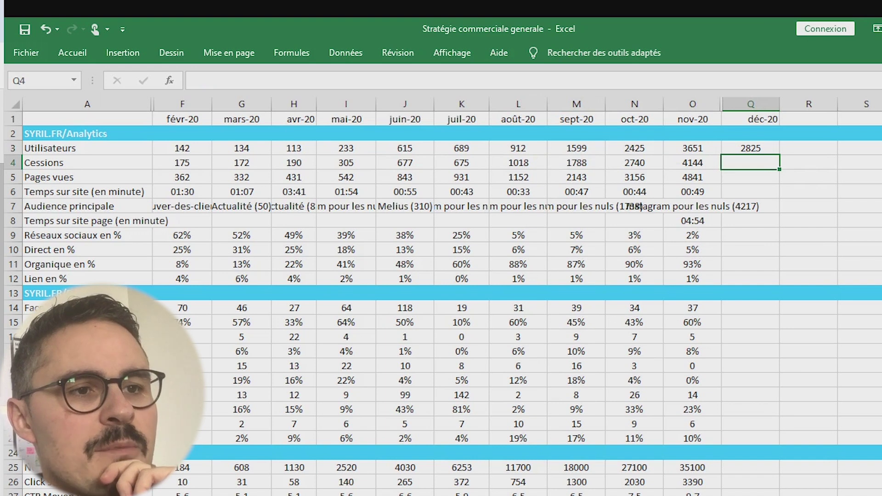
Fill the déc-20 column from the Analytics overview with 3189 sessions, 3735 pageviews and a 00:43 average session duration.
key("alt+Tab")
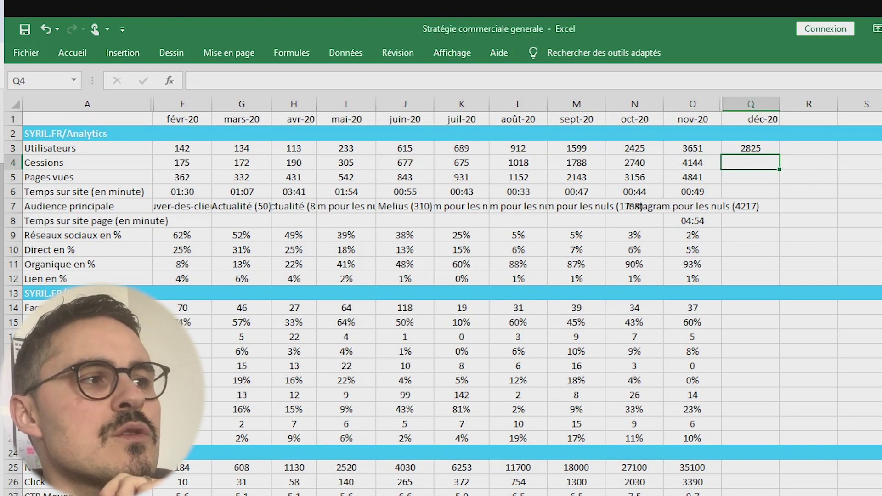
key("alt+Tab")
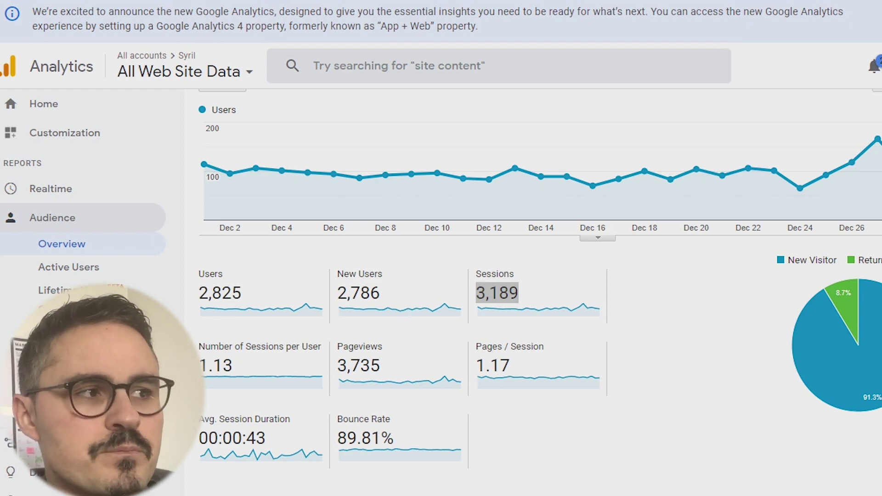
left_click_drag(380, 366, 337, 366)
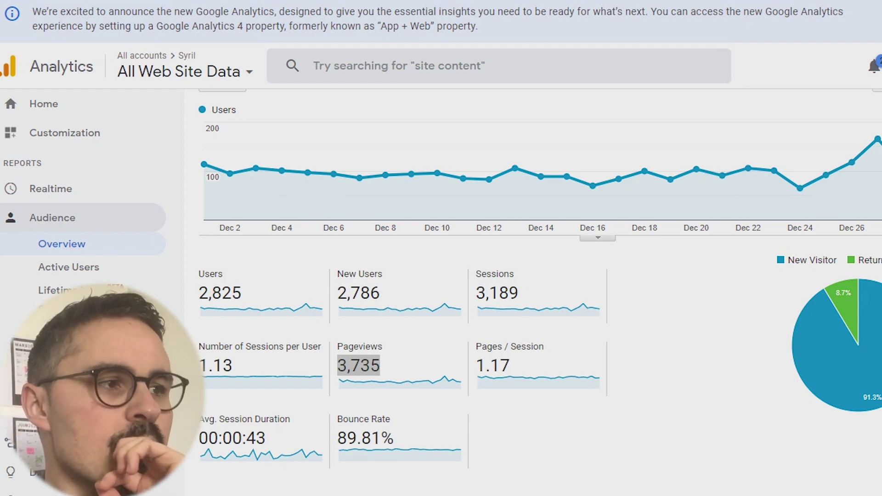
mouse_move(850, 377)
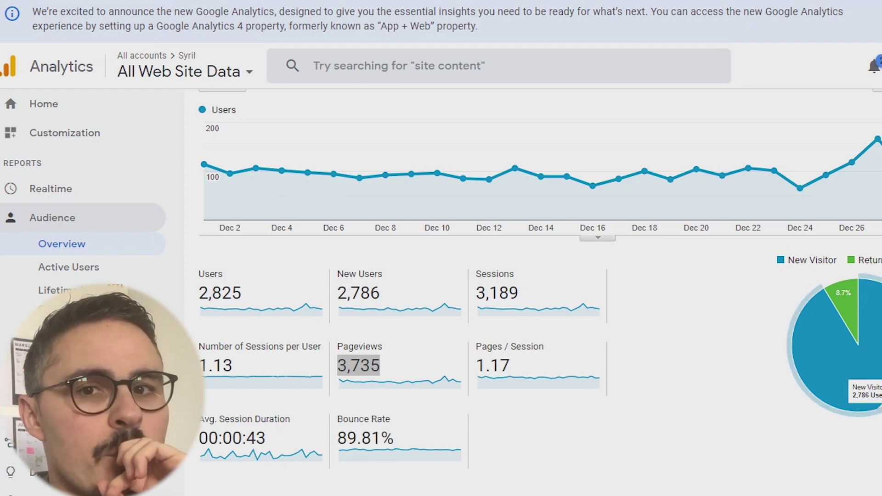
left_click_drag(266, 439, 201, 439)
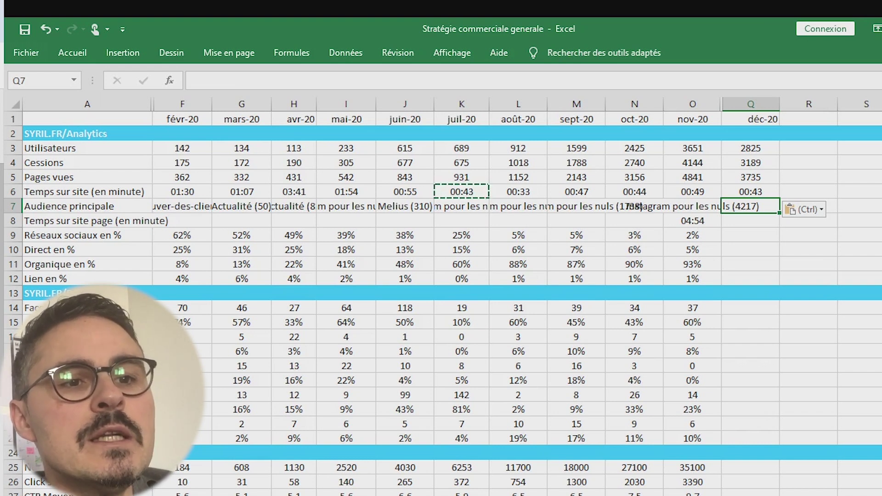
Look up the top page in Analytics and fill the déc-20 Audience principale cell with "Instagram pour les nuls (3157)".
left_click(88, 206)
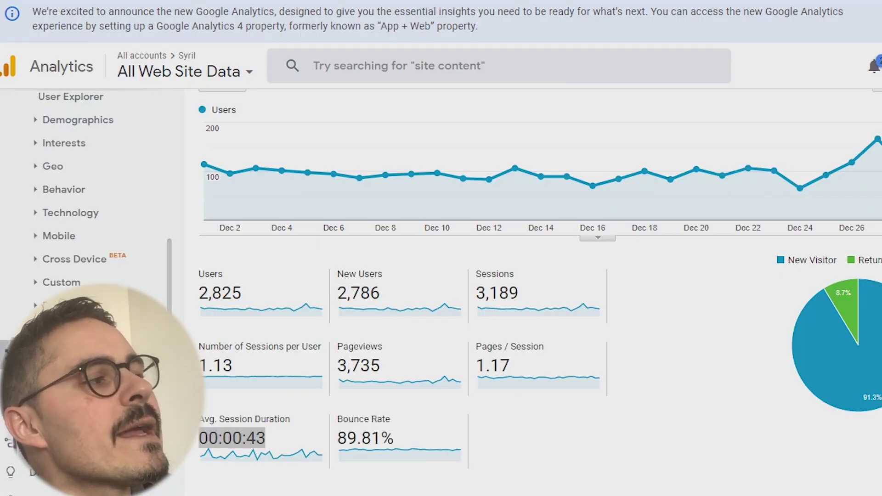
left_click(57, 355)
left_click(51, 384)
left_click(61, 224)
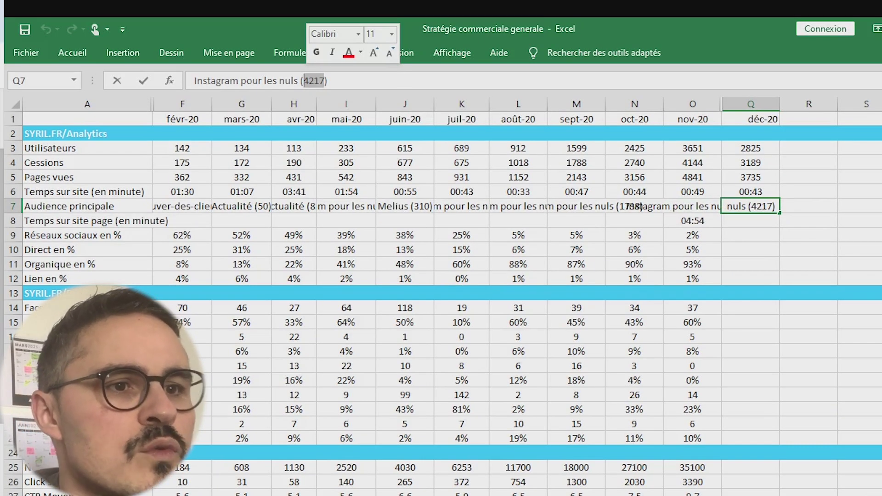
type("31")
type("57")
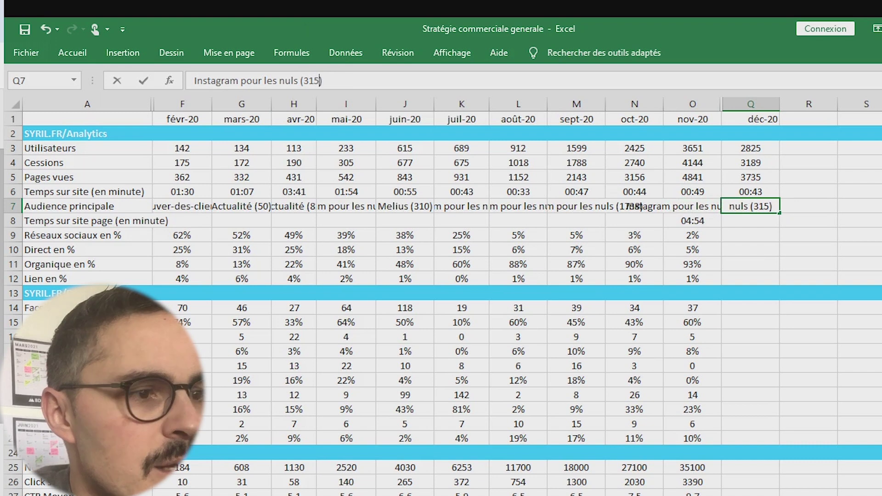
key("Return")
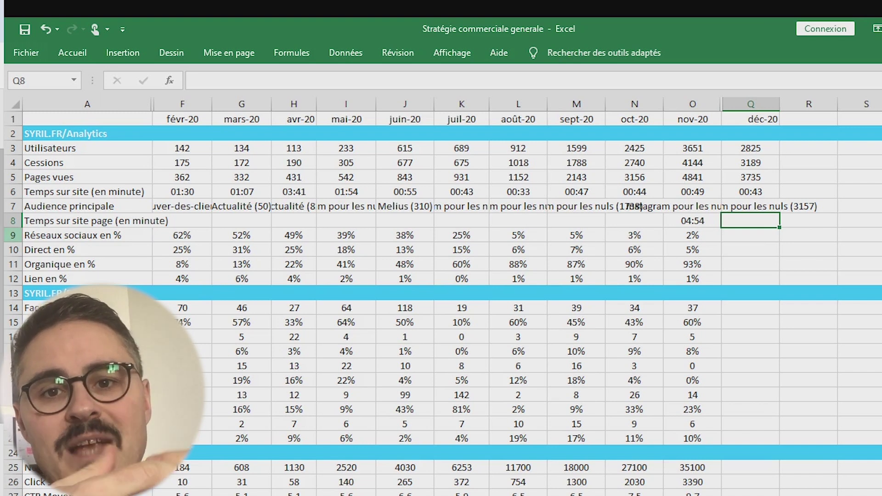
Examine the "Temps sur site page" row and the "Temps sur site" row by selecting each in turn.
left_click(12, 221)
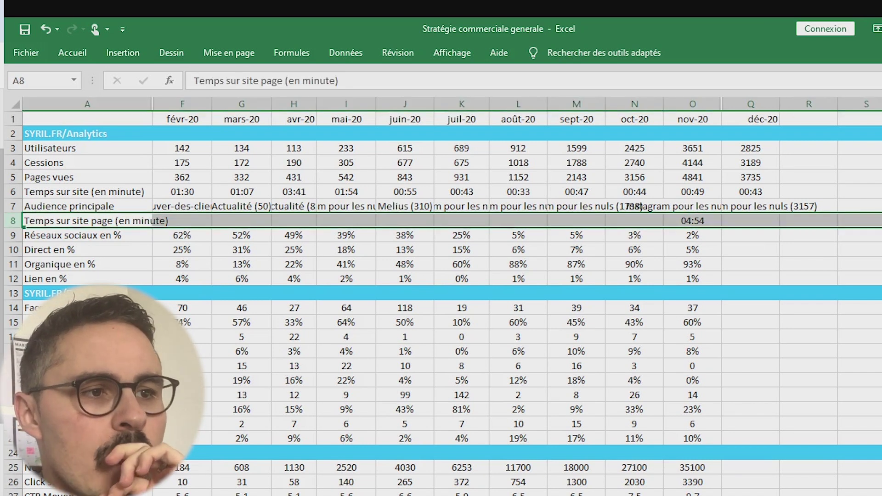
left_click(13, 192)
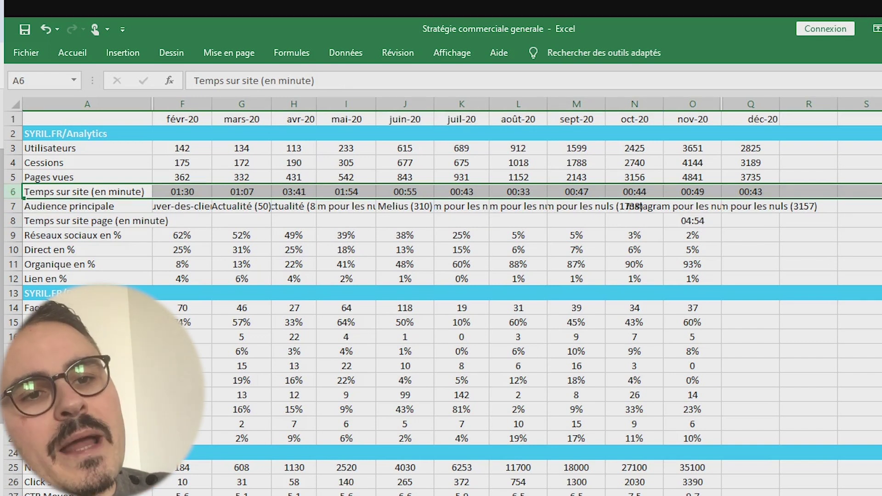
Switch to Google Analytics, open the Acquisition overview and examine the December 2020 traffic breakdown by channel.
left_click(12, 221)
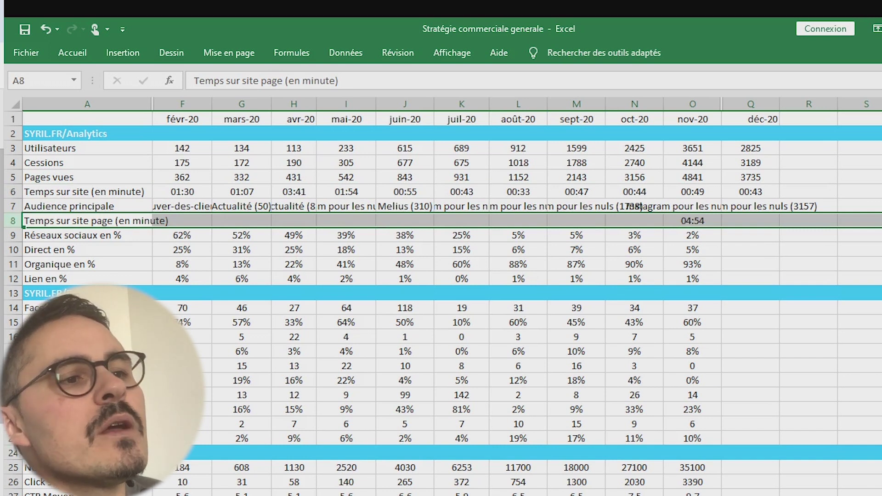
key("alt+Tab")
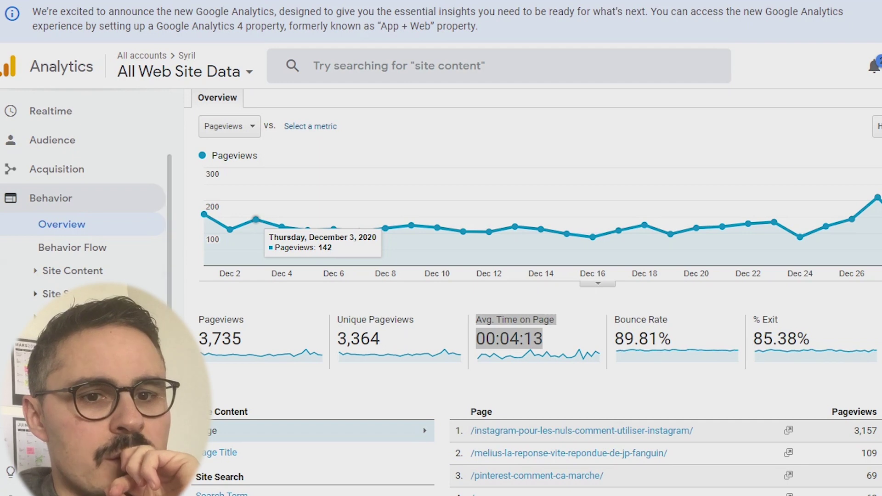
left_click(56, 169)
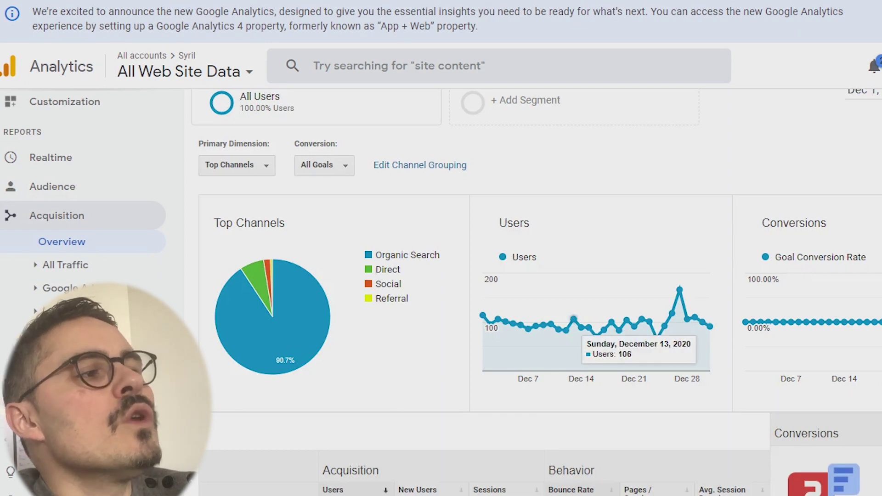
scroll(574, 322, "down", 5)
scroll(575, 322, "up", 7)
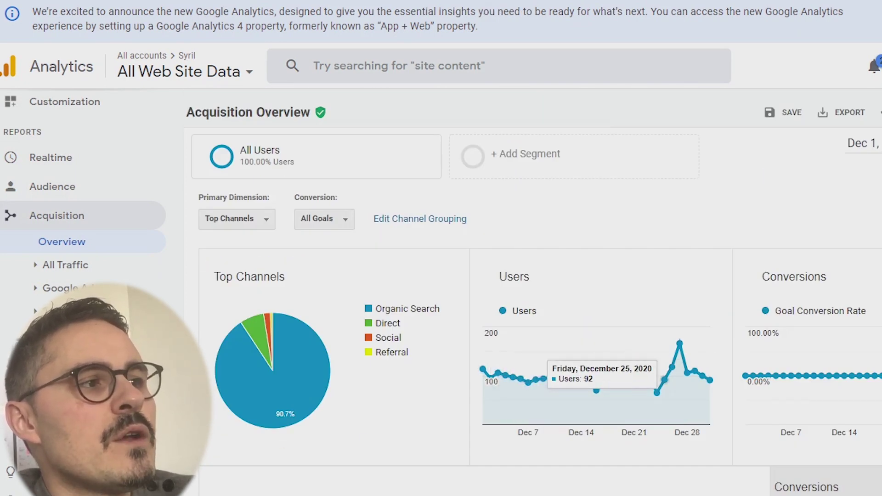
scroll(285, 257, "down", 3)
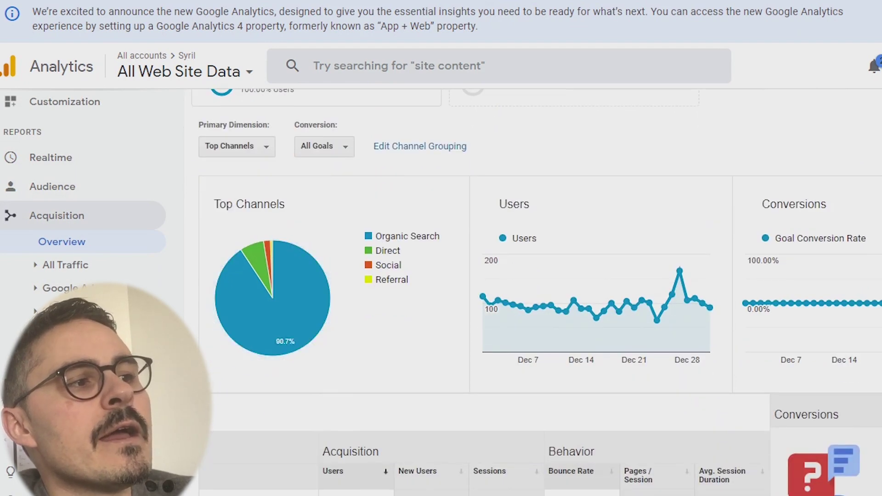
scroll(541, 297, "down", 2)
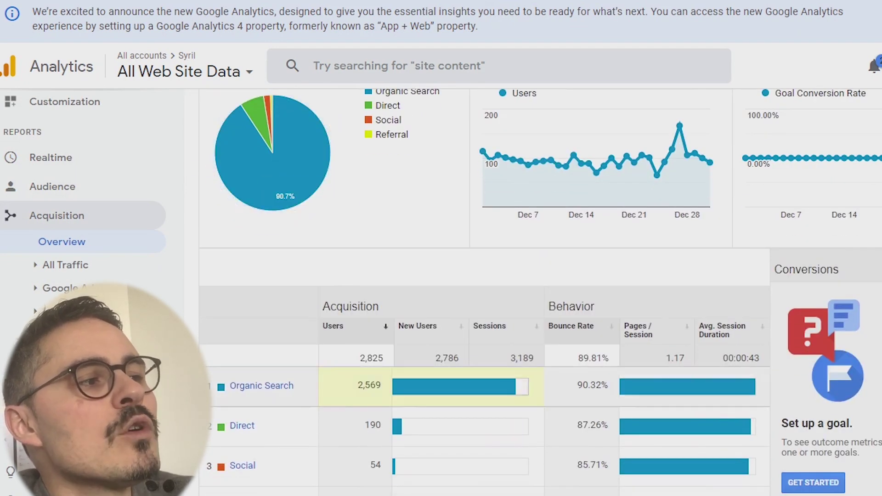
scroll(541, 297, "up", 2)
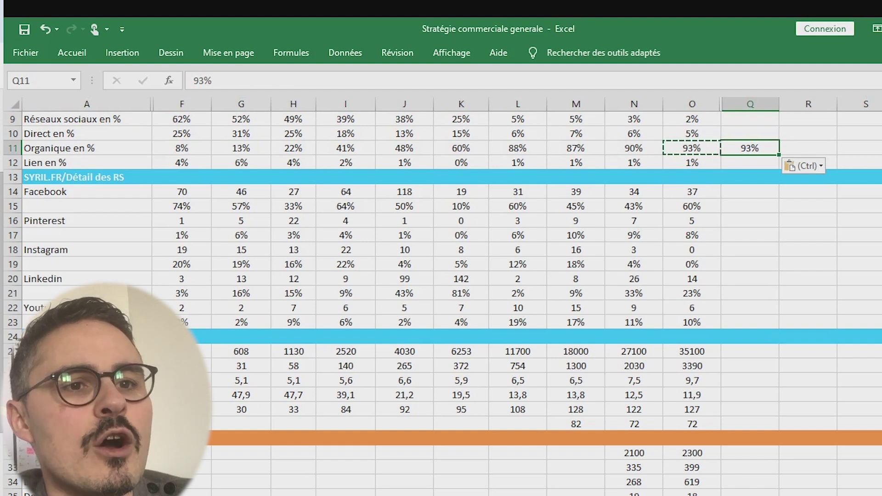
Set the déc-20 Organique en % cell to 91% and the Direct en % cell to 7% from the Analytics channel shares.
key("Escape")
key("BackSpace")
type("1")
key("Return")
left_click(750, 148)
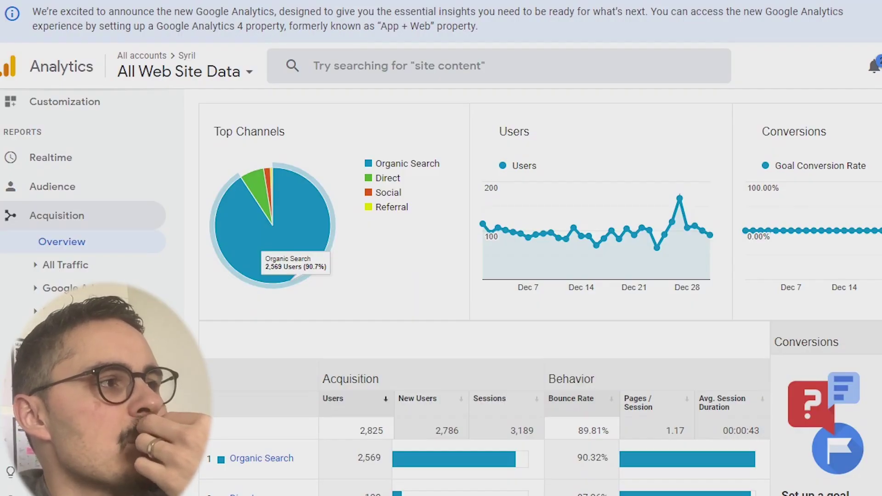
mouse_move(256, 180)
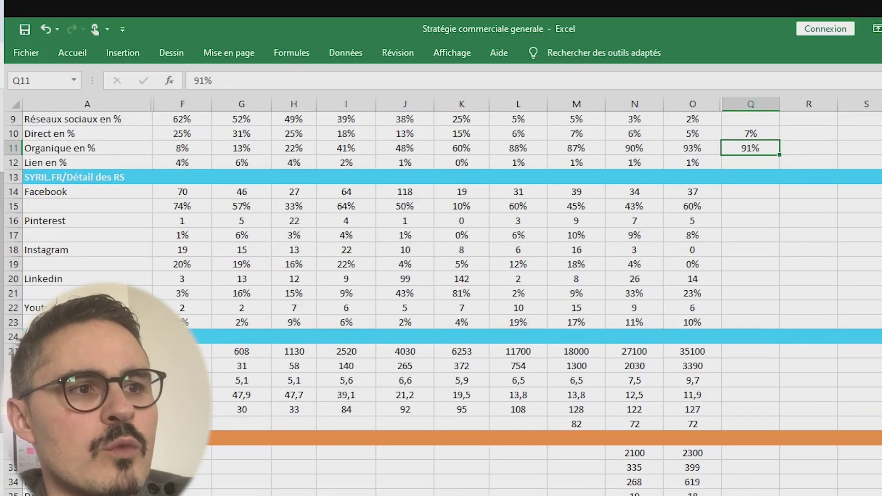
Fill the déc-20 Réseaux sociaux en % cell with 2% by copying November's cell.
left_click(692, 119)
key("ctrl+c")
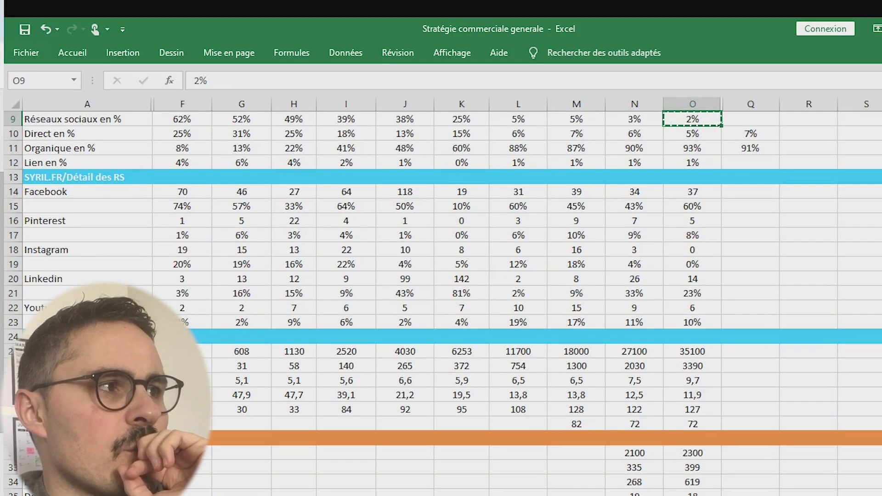
left_click(751, 119)
key("ctrl+v")
Look up the referral users in Analytics and calculate the déc-20 Lien en % cell as 18 divided by the month's total users.
left_click(751, 163)
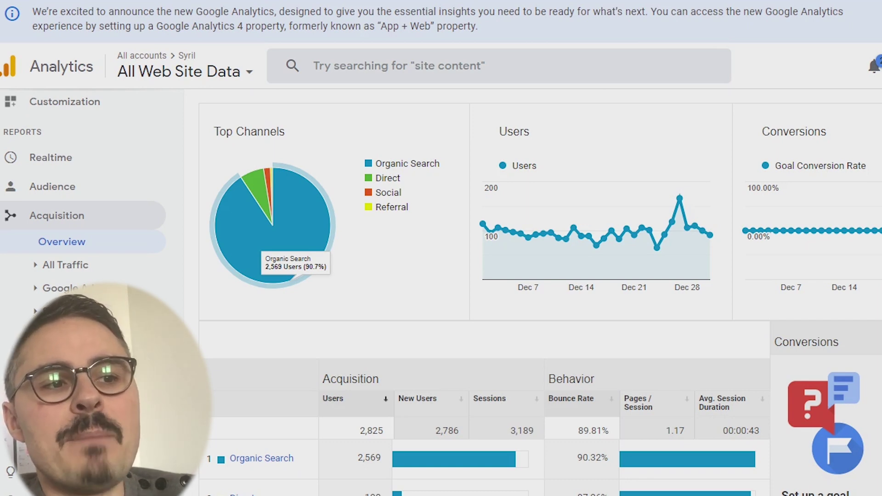
scroll(541, 294, "down", 5)
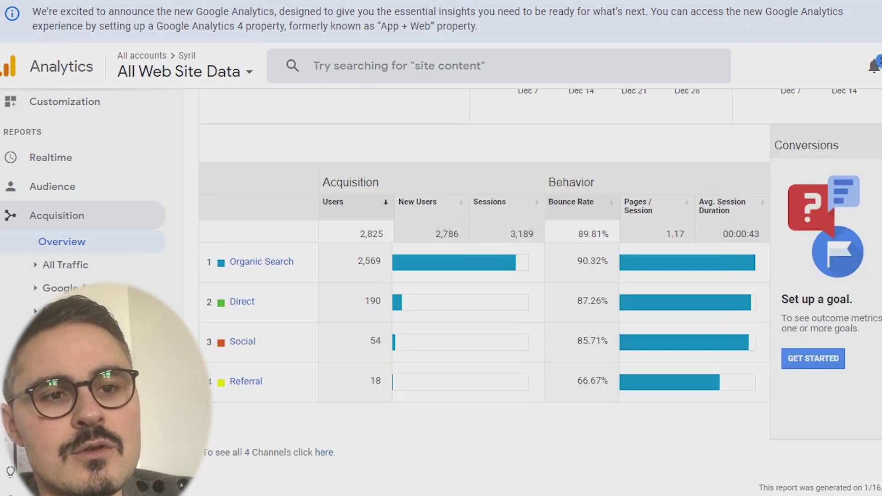
scroll(541, 294, "up", 3)
scroll(541, 294, "up", 1)
scroll(541, 294, "down", 1)
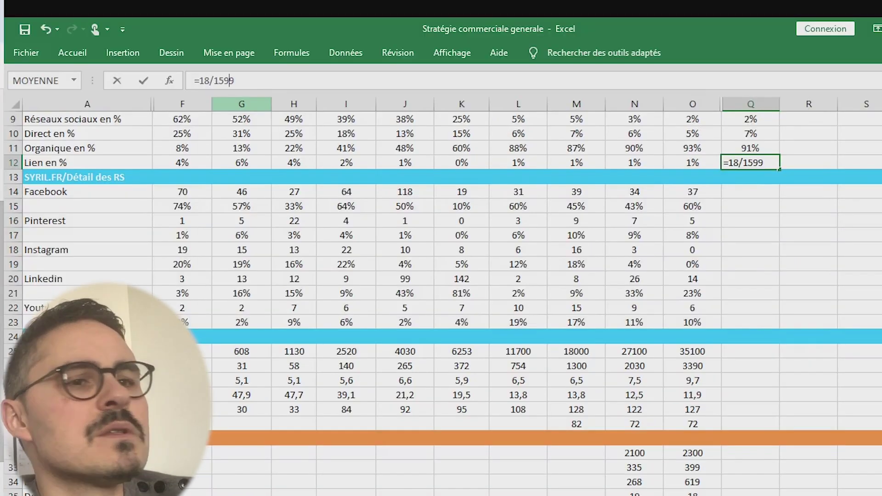
key("BackSpace")
key("BackSpace")
key("BackSpace")
key("BackSpace")
type("28")
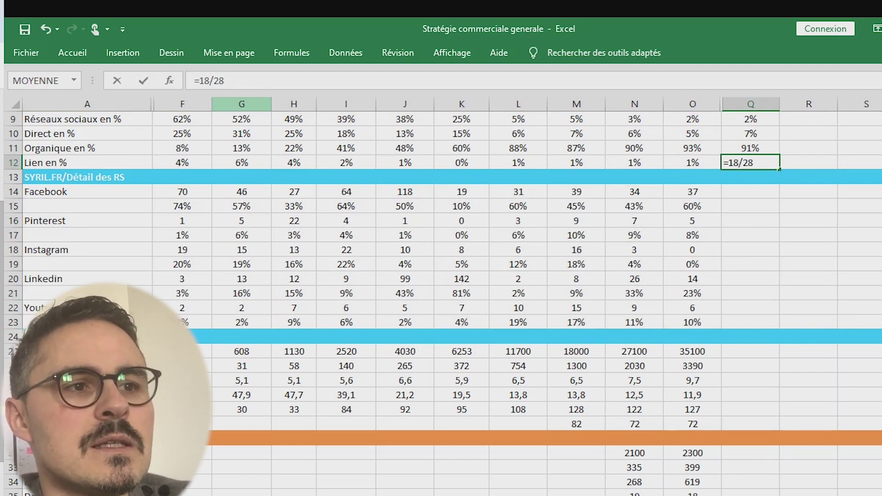
type("23")
key("Return")
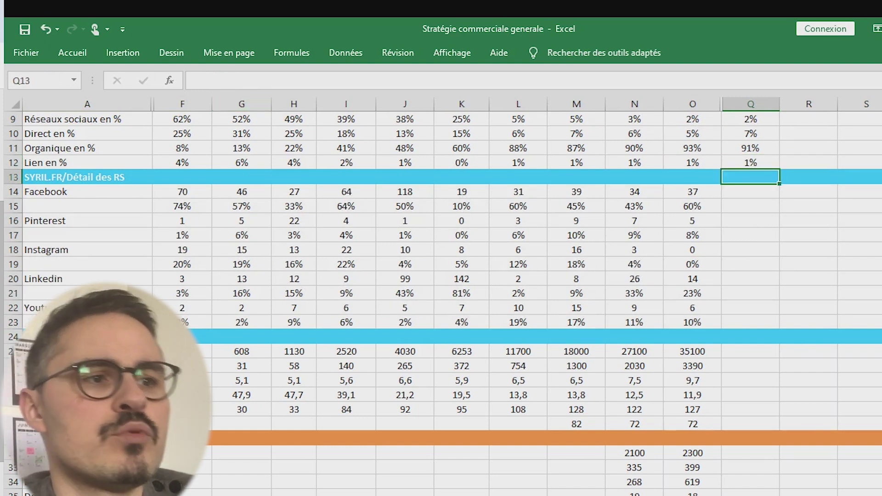
left_click(750, 162)
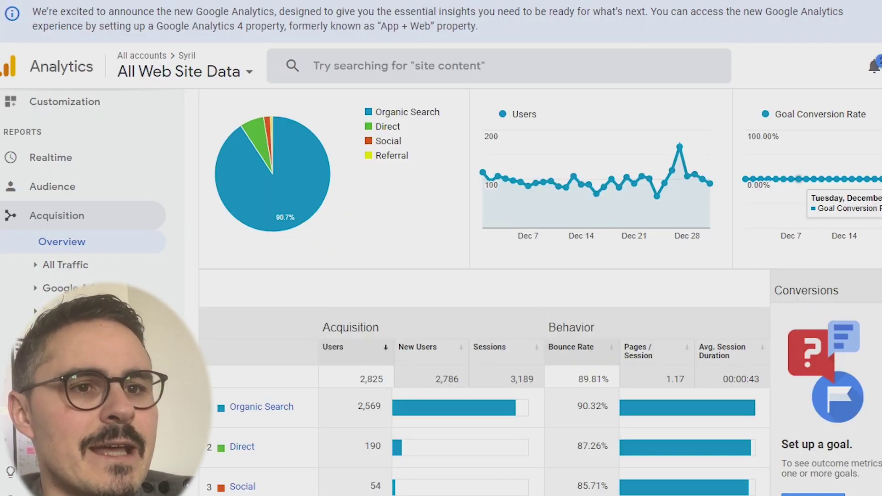
Open the Social channel details in Analytics and set the déc-20 Facebook count to 38, using the November cell's number format.
scroll(799, 179, "down", 2)
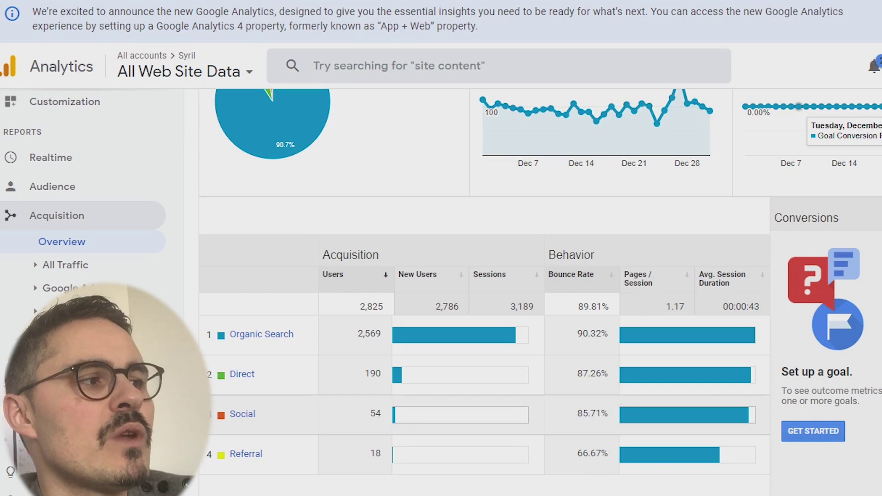
left_click(243, 415)
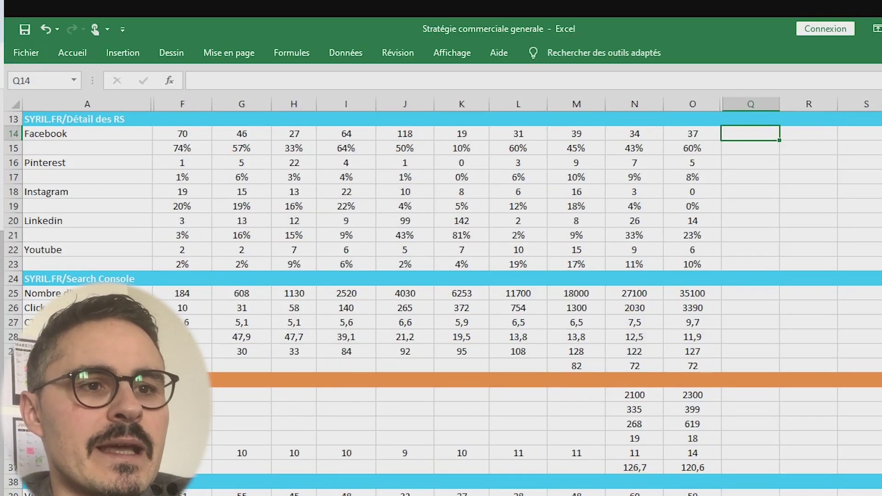
type("38%")
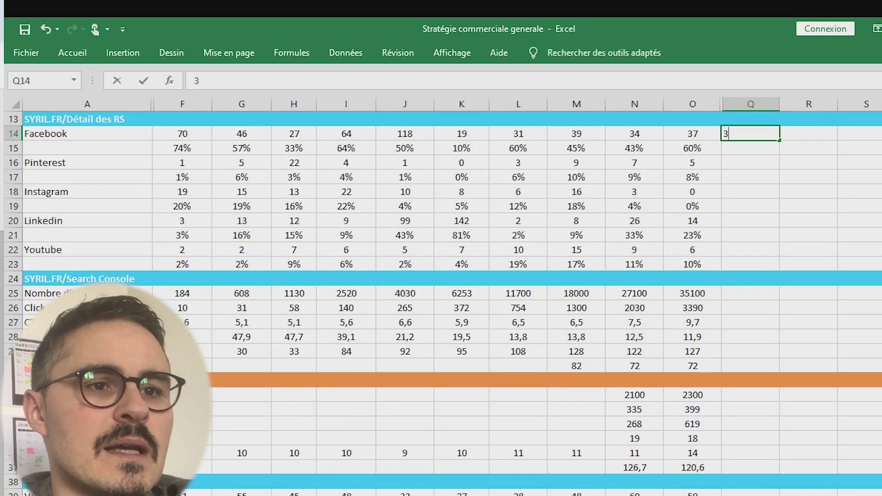
key("Return")
key("Up")
key("Left")
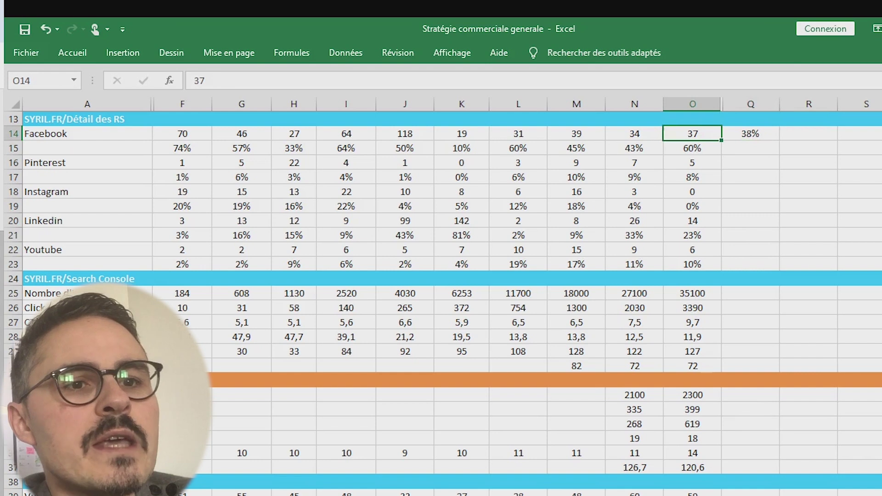
key("ctrl+c")
key("Right")
key("ctrl+v")
key("Left")
key("Right")
type("38")
key("Return")
Copy November's Facebook percentage cell into the déc-20 column and set it to 70%.
key("Left")
key("ctrl+c")
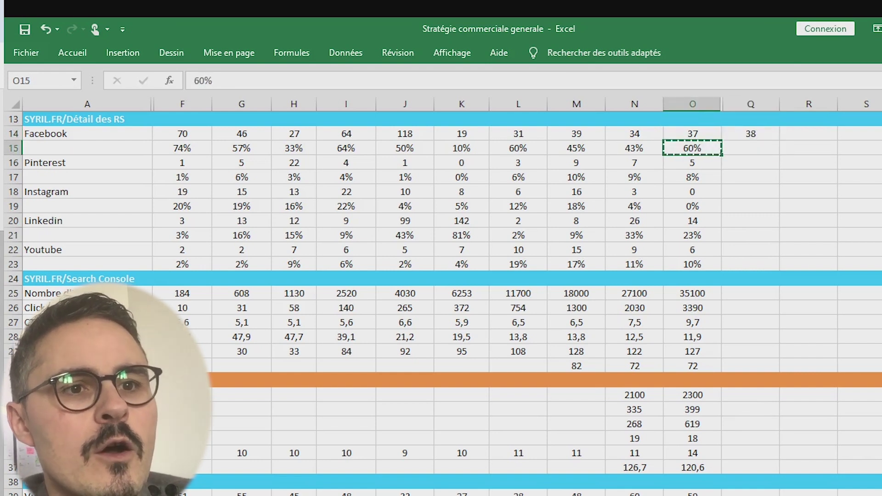
key("Right")
key("ctrl+v")
key("Left")
key("Right")
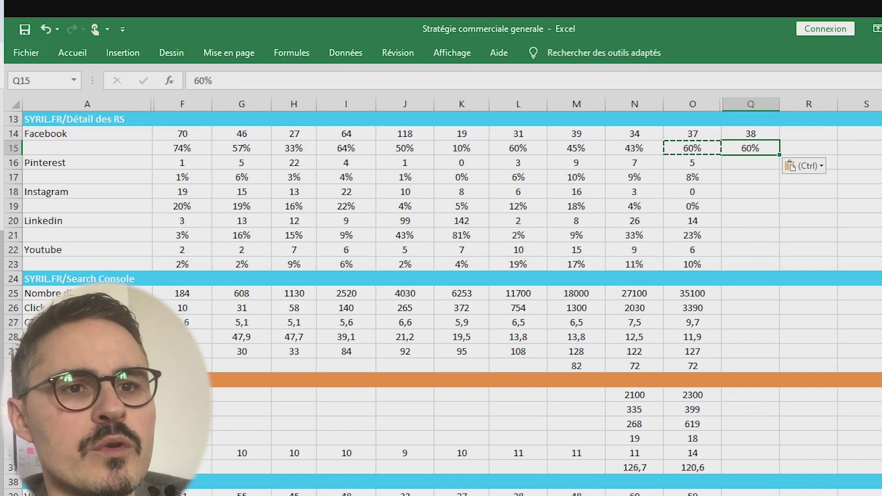
double_click(198, 81)
type("70")
key("Return")
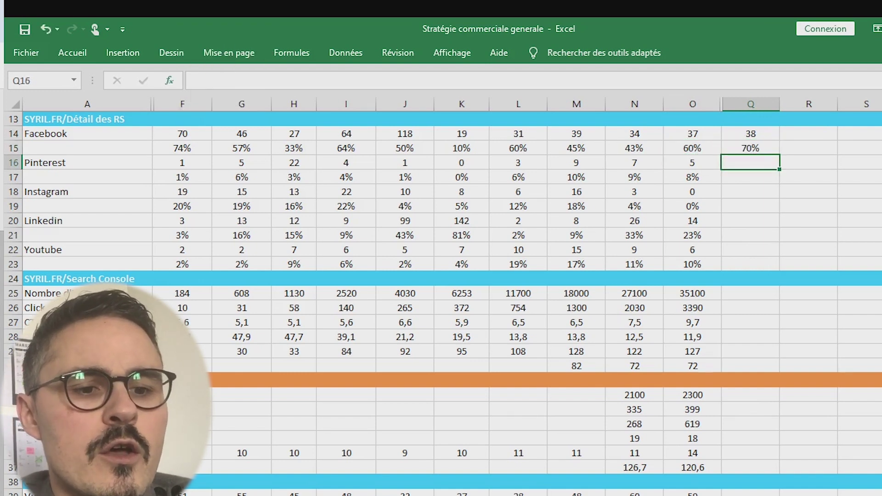
Fill the déc-20 column with 6 and 11% for Pinterest, 0 and 0% for Instagram, and 4 and 7% for Linkedin.
key("Left")
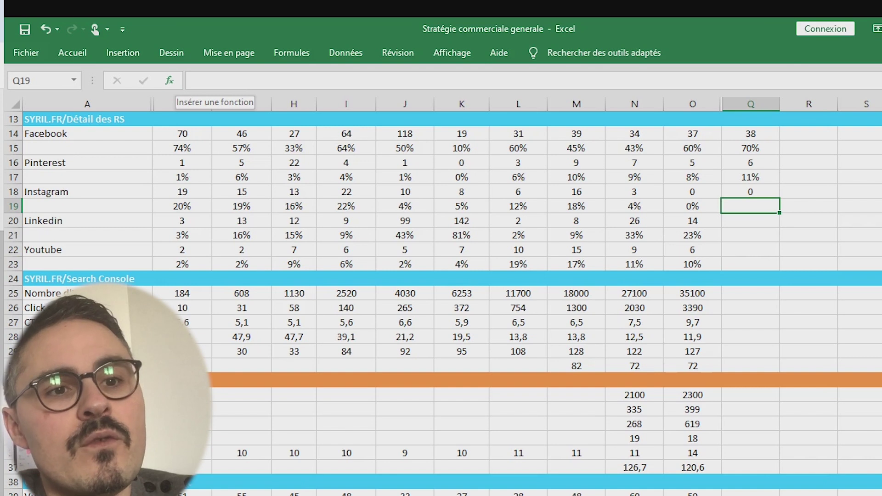
type("0%")
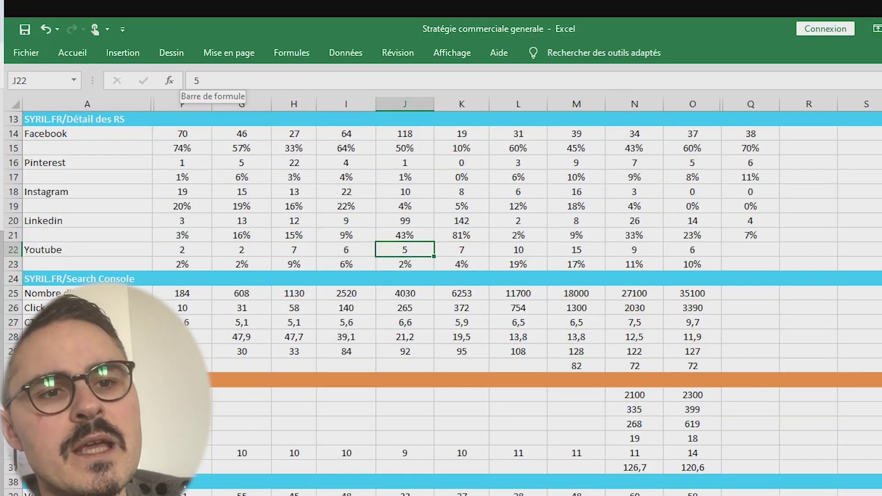
Examine the monthly values in the Youtube row from June through November 2020.
key("Right")
key("Right")
key("Right")
key("Right")
key("Right")
key("Right")
key("Left")
key("Left")
key("Left")
key("Left")
key("Right")
key("Right")
key("Right")
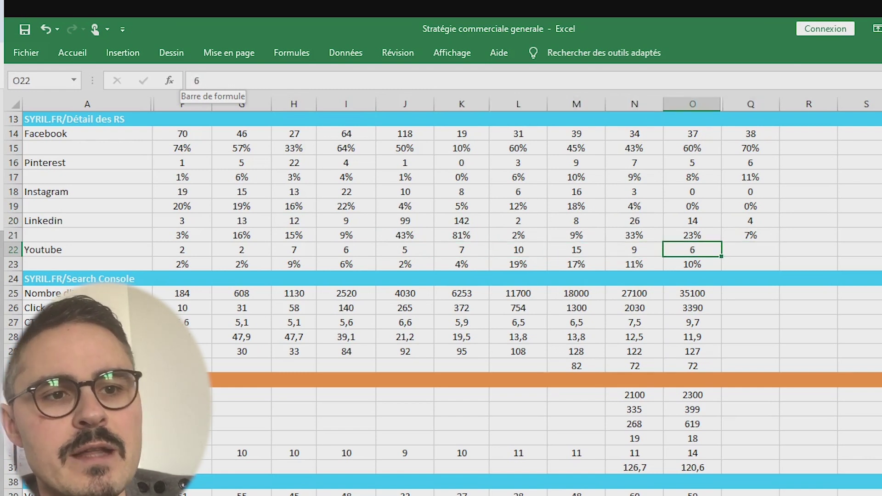
Copy November's Youtube count into the déc-20 Youtube cell.
key("ctrl+c")
key("Right")
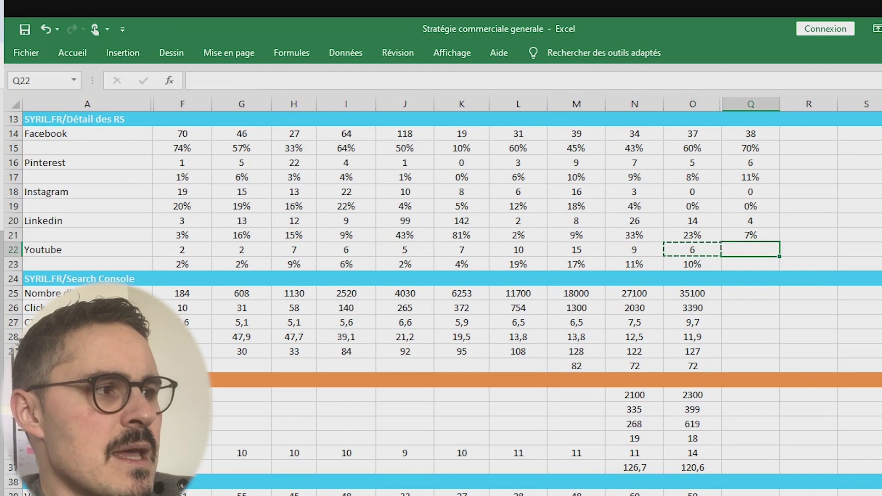
key("ctrl+v")
key("Left")
key("Left")
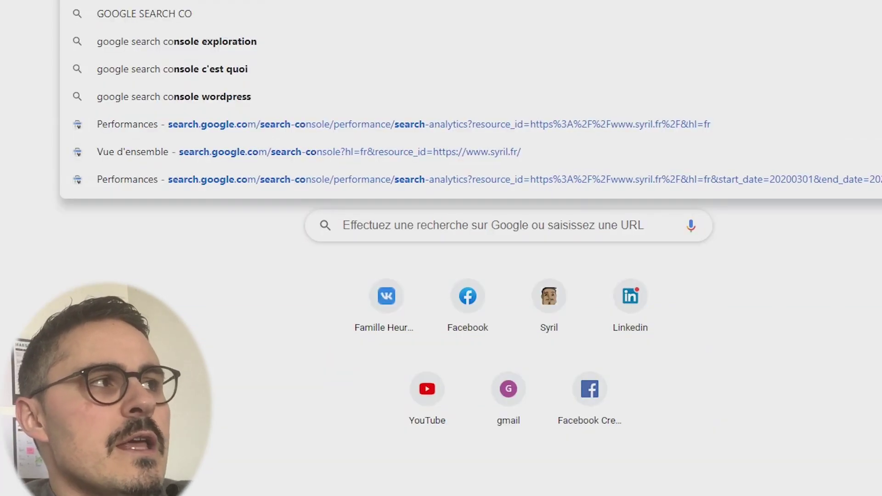
Search Google for "GOOGLE SEARCH CONSOLE" in the browser and open the Search Console from the results.
type("NSOLE")
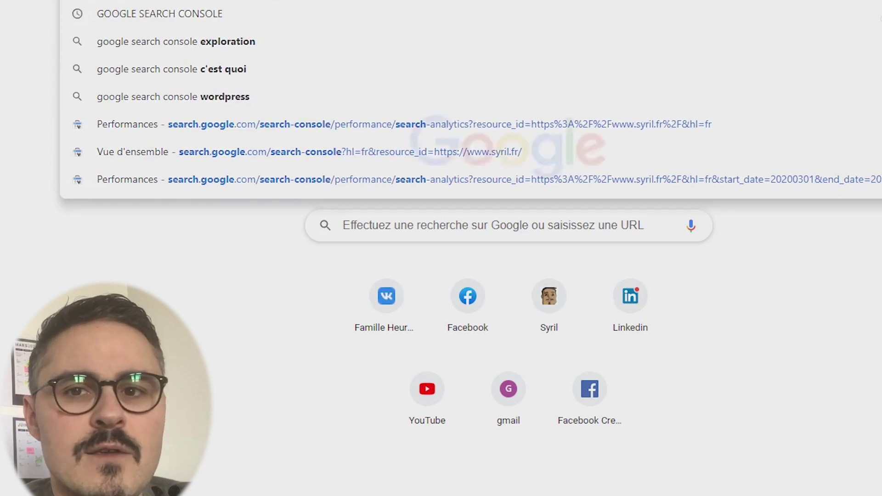
key("Escape")
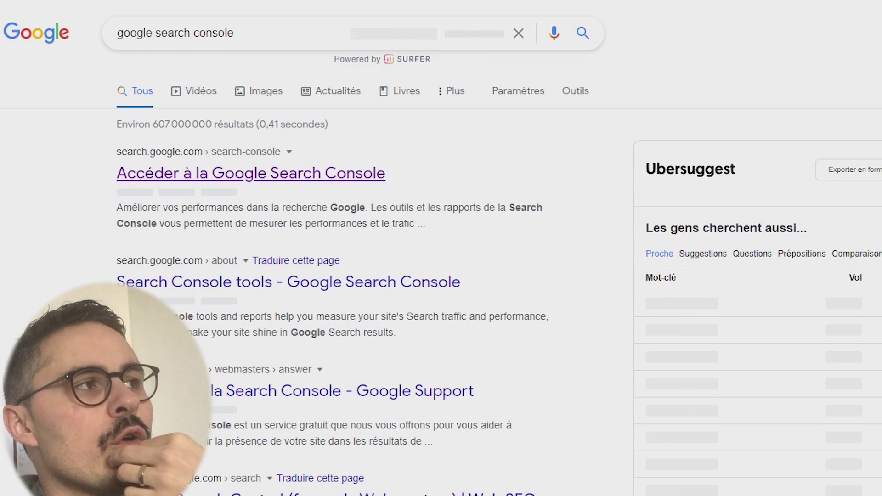
left_click(251, 173)
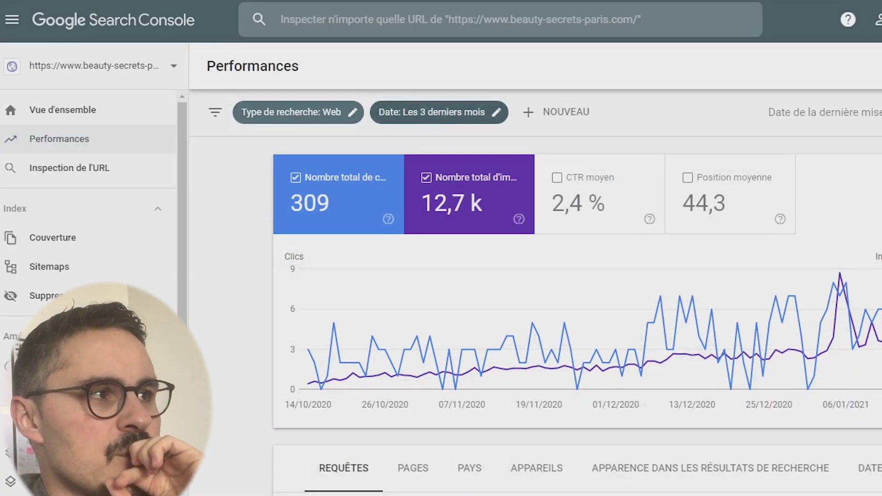
left_click(439, 113)
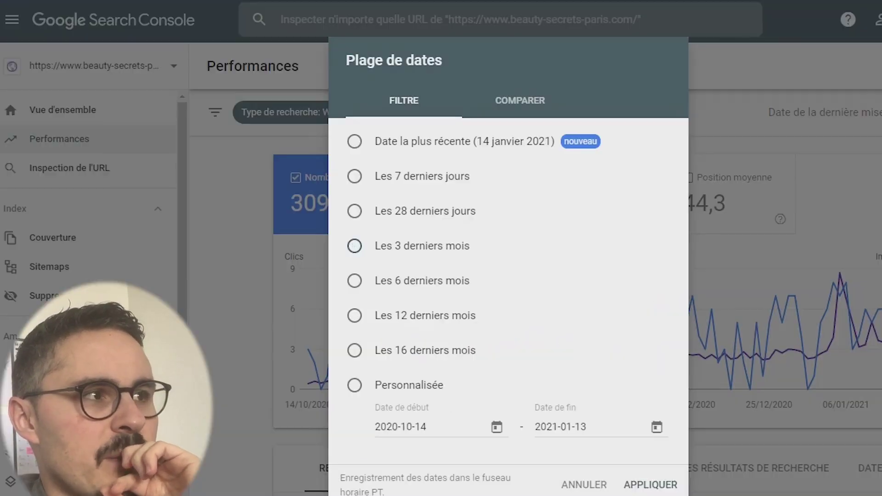
left_click(355, 212)
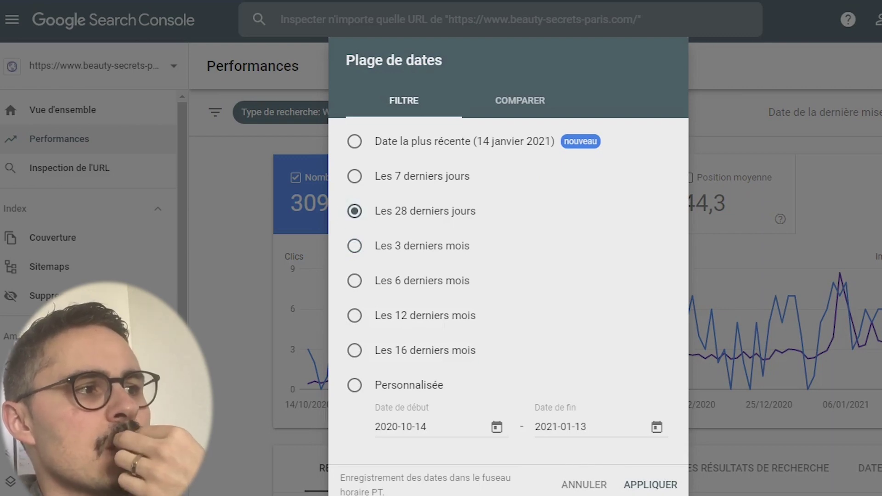
left_click(497, 427)
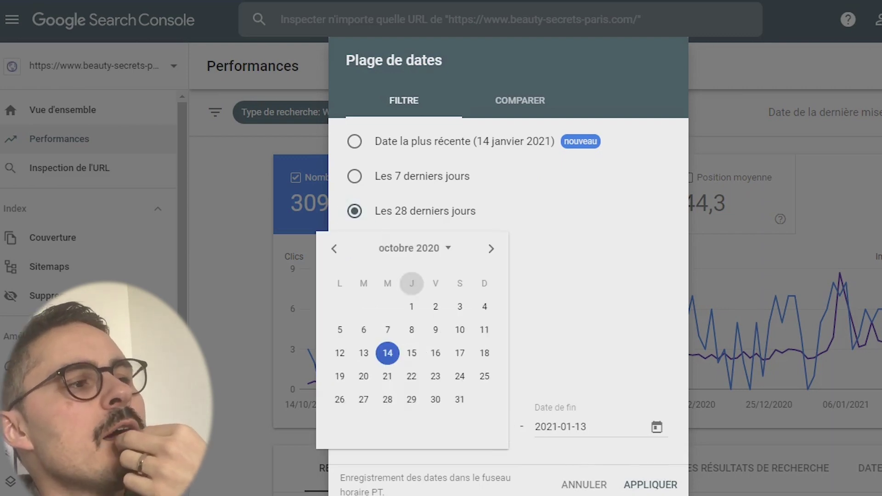
left_click(492, 248)
left_click(491, 249)
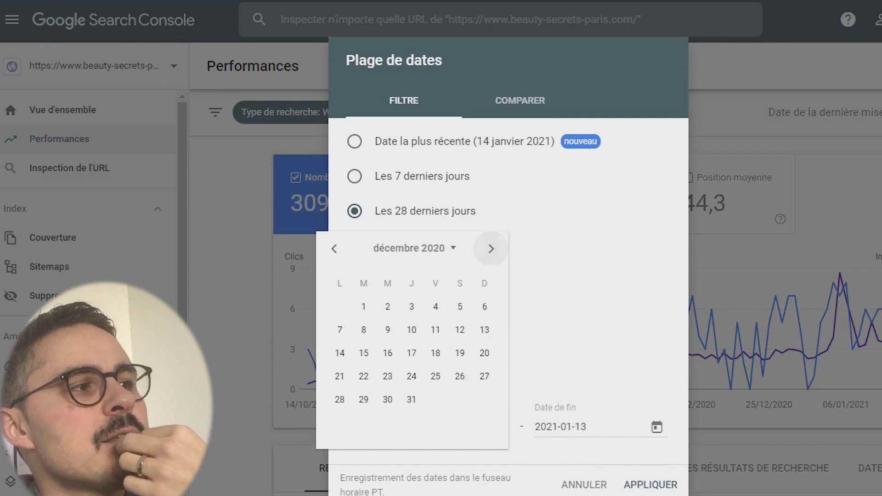
left_click(363, 307)
left_click(596, 427)
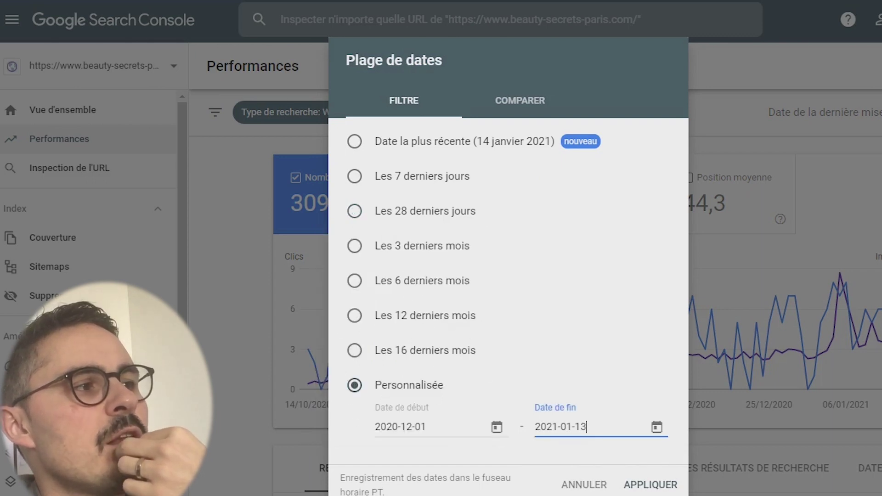
left_click(657, 427)
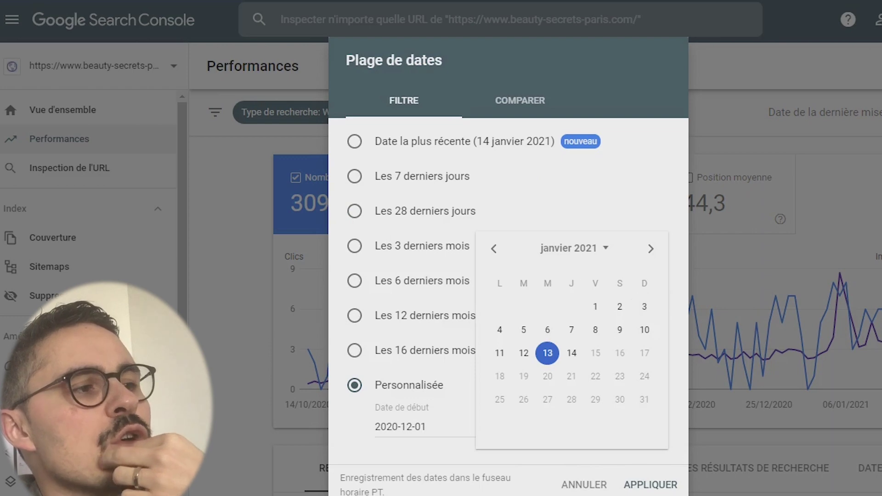
left_click(493, 248)
left_click(571, 399)
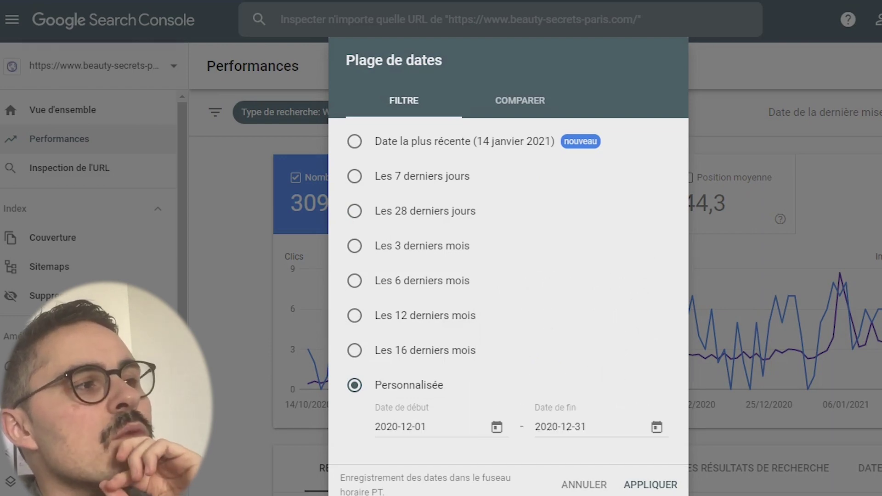
left_click(651, 485)
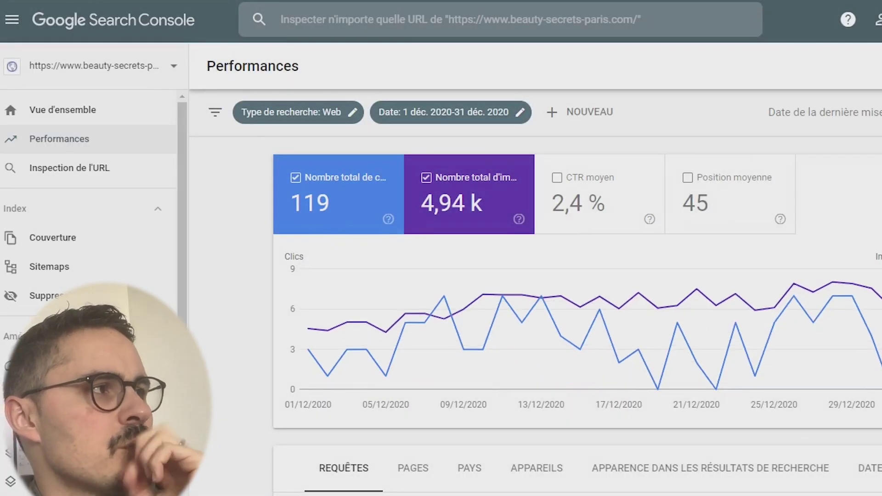
left_click(92, 66)
left_click(79, 167)
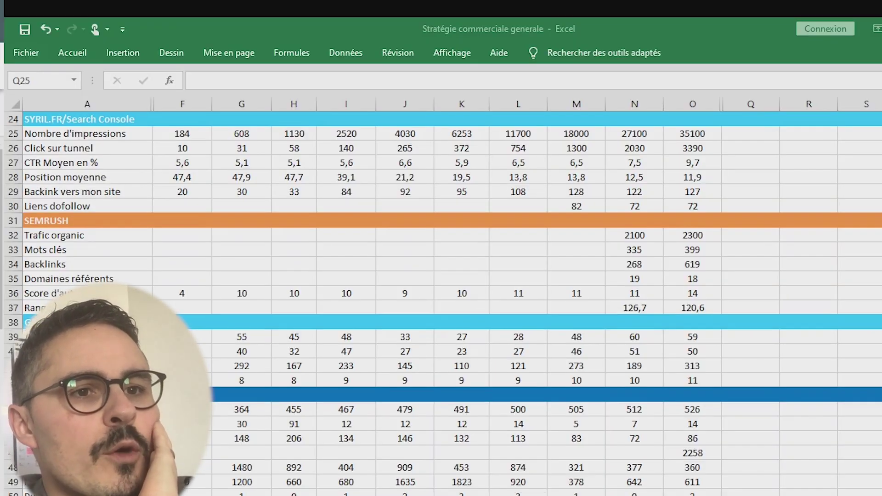
In the Excel workbook's Search Console section, enter 35466 for Nombre d'impressions and 2721 for Click sur tunnel in column Q.
left_click(13, 133)
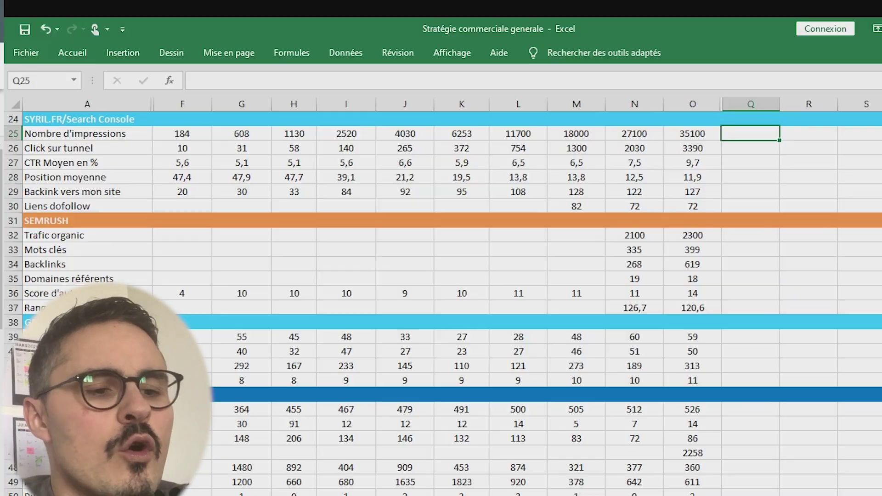
type("35466")
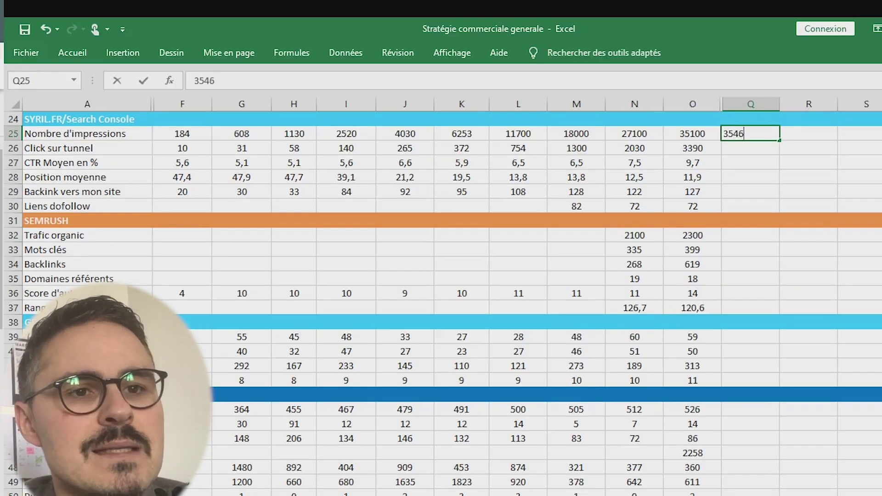
key("Return")
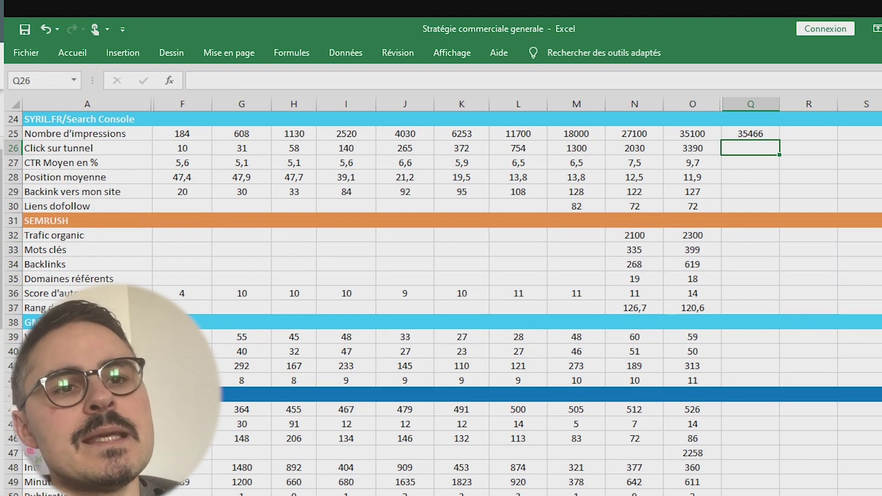
type("27")
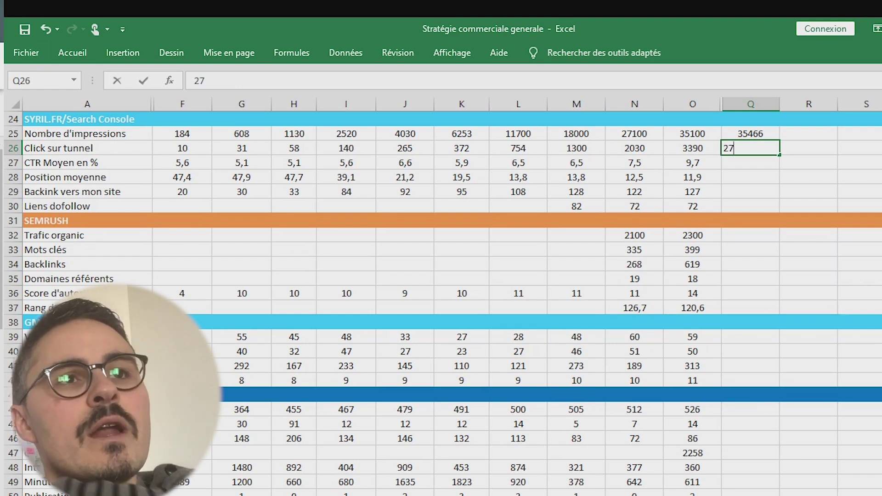
type("21")
key("Return")
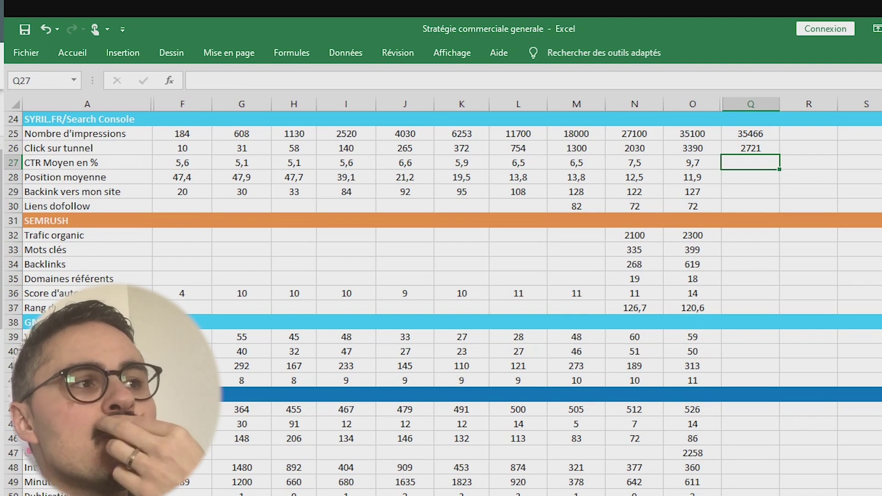
Copy the 7,5 CTR Moyen en % value from column N into column Q and change the copy to 7,7.
left_click(13, 163)
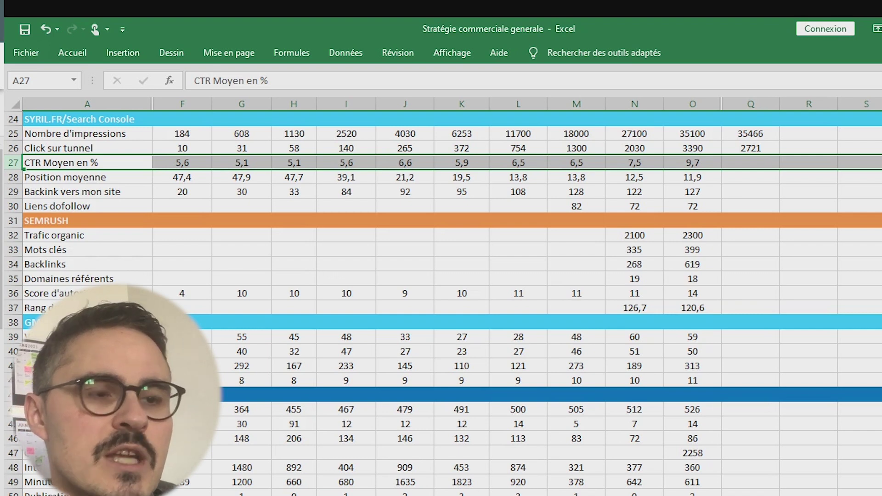
left_click(634, 162)
key("ctrl+c")
left_click(751, 162)
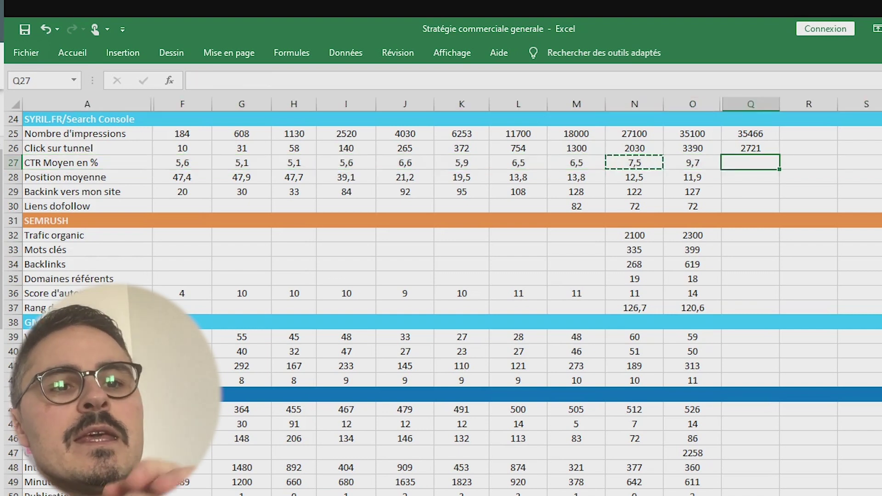
key("ctrl+v")
left_click(208, 81)
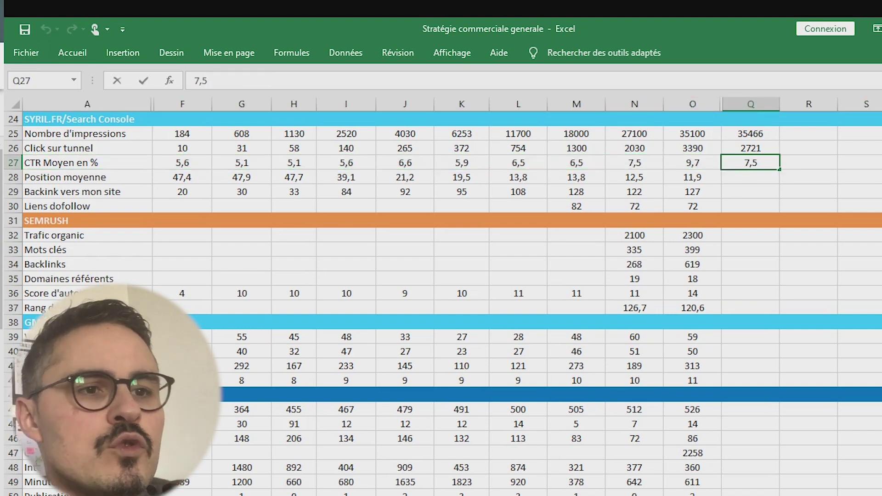
key("BackSpace")
type("7")
key("Return")
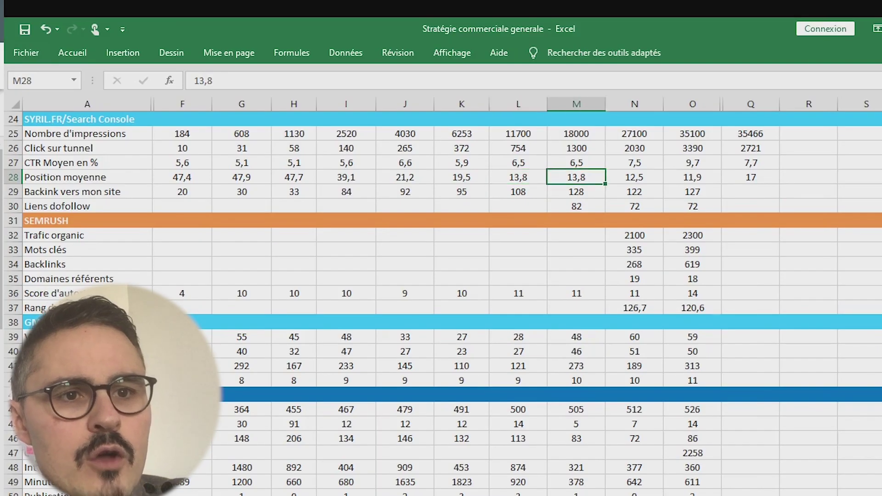
Review the Position moyenne values of the preceding months and the Backlink row beneath them.
key("Right")
key("Right")
key("Right")
key("Left")
key("Left")
key("Left")
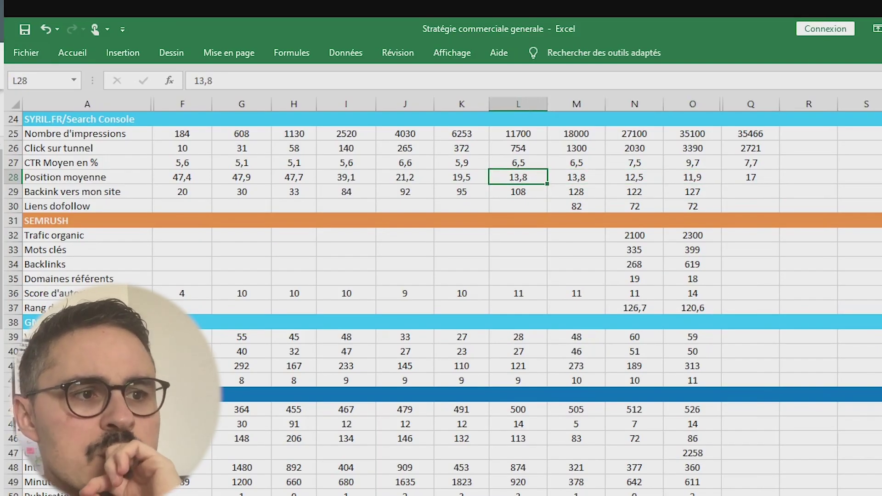
key("Down")
key("Right")
key("Right")
key("Right")
key("Right")
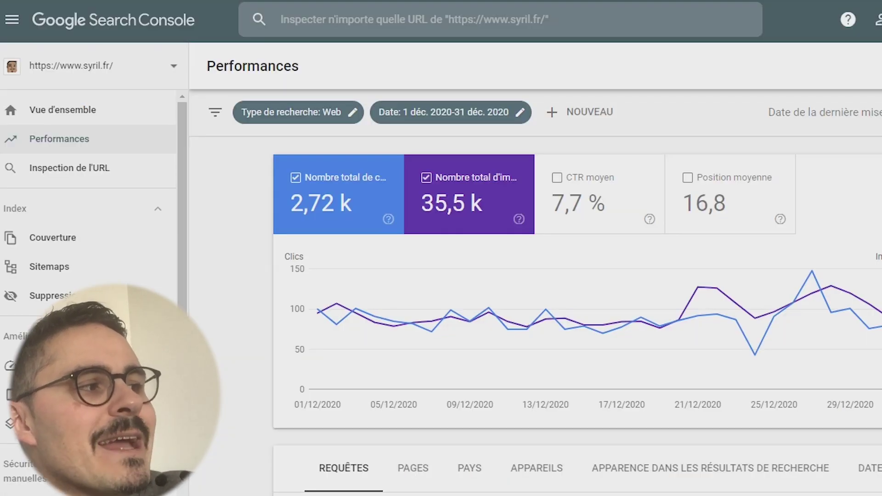
Open the Liens report for syril.fr in Search Console and examine the external link total and the full list of main source sites.
scroll(91, 193, "down", 4)
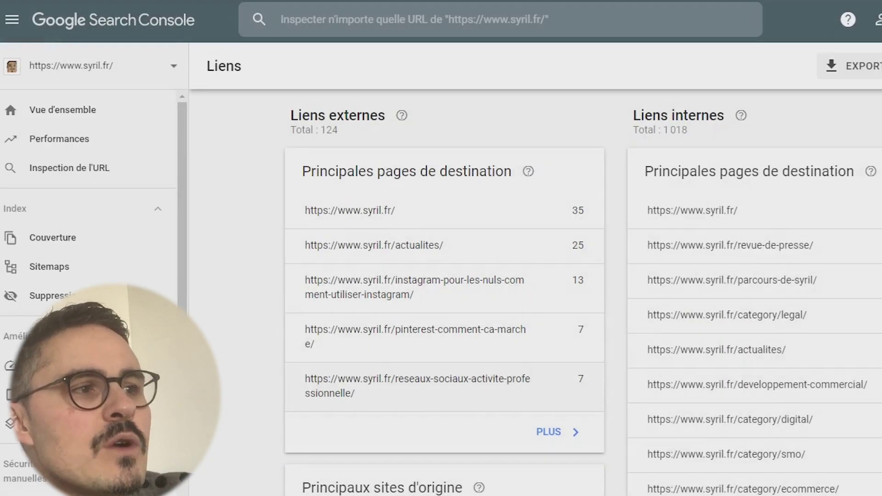
scroll(445, 294, "down", 5)
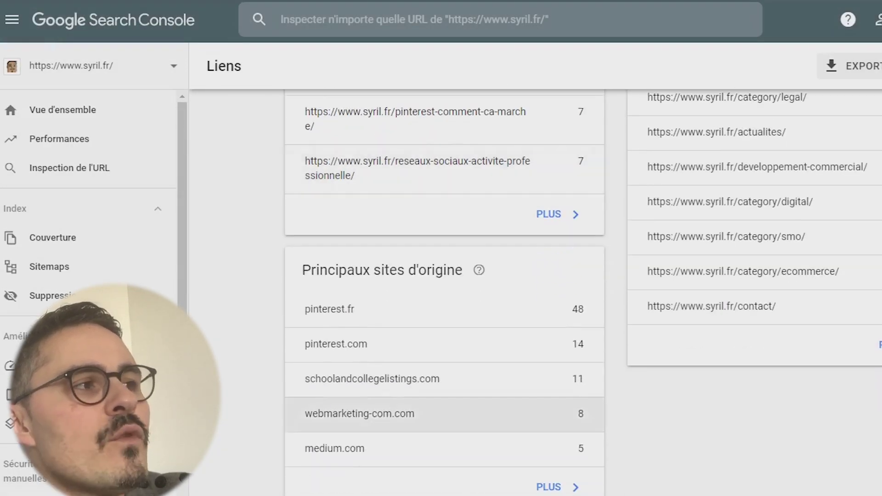
left_click(558, 487)
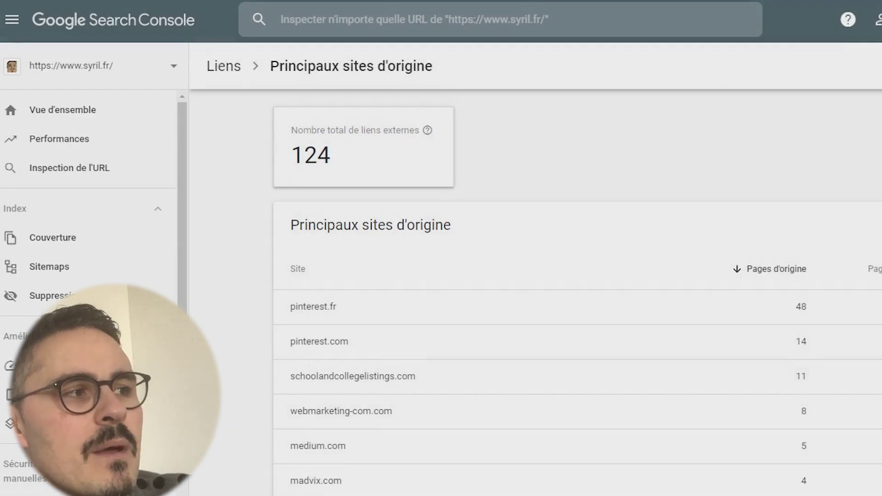
scroll(578, 290, "down", 15)
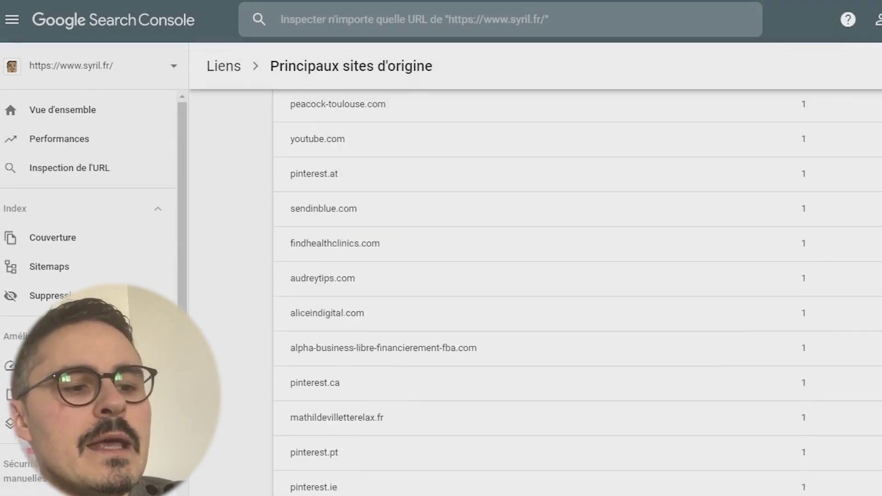
scroll(578, 290, "up", 15)
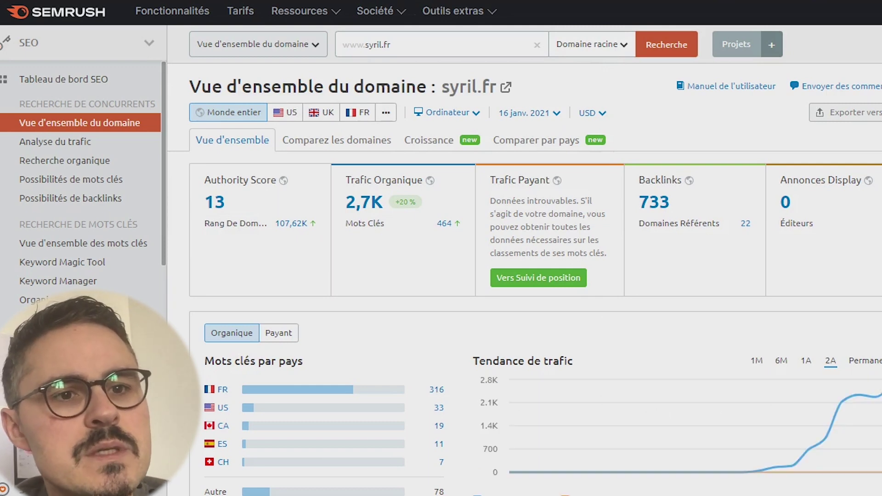
In the workbook's SEMRUSH section, enter 2700 for Trafic organic and 464 for Mots clés in column Q.
type("2700")
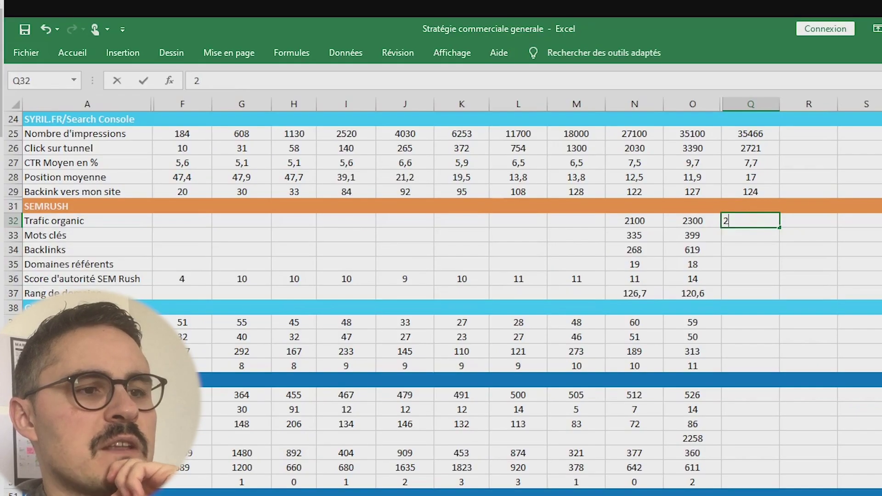
key("Return")
key("Left")
key("Left")
key("Left")
key("Left")
key("Left")
key("Left")
key("Left")
key("Left")
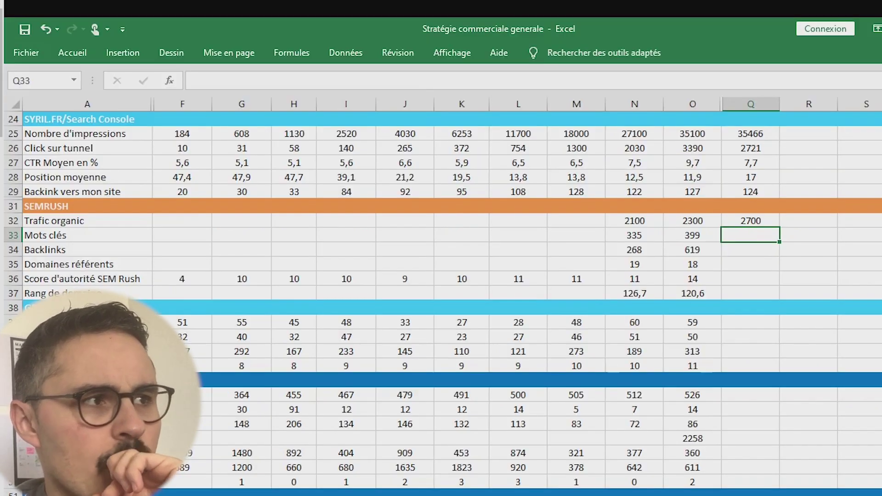
type("464")
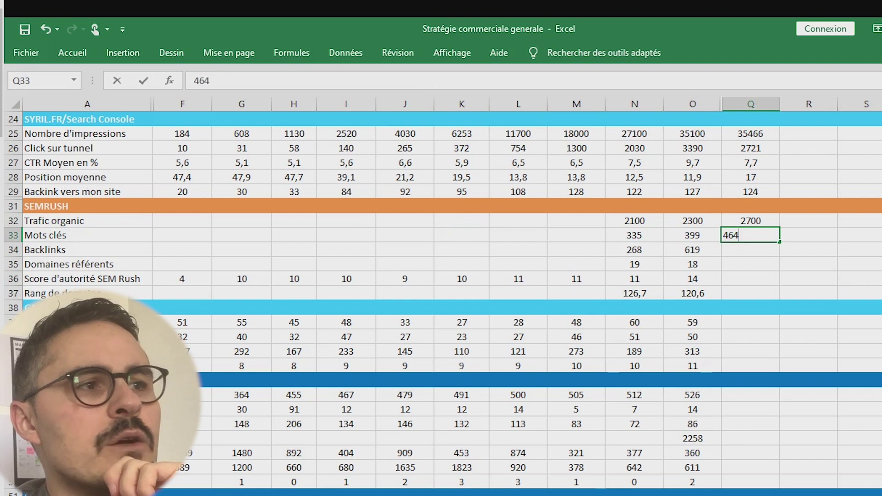
key("Return")
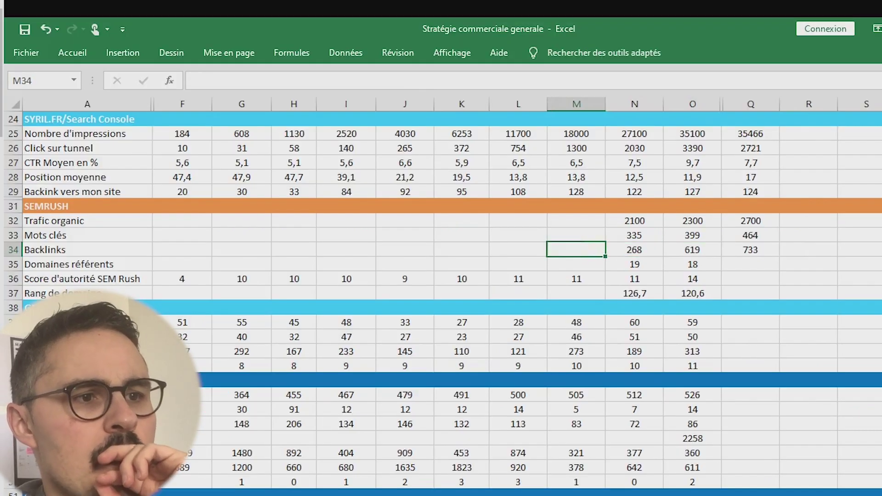
Compare the Backlinks values of the recent months in the SEMRUSH section.
left_click(692, 249)
left_click(750, 249)
left_click(634, 249)
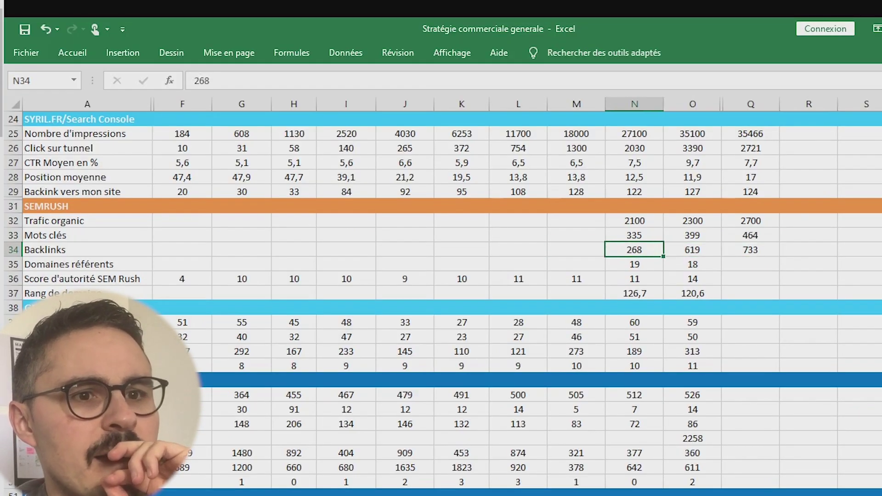
key("Left")
key("Left")
key("Left")
key("Left")
key("Left")
key("Left")
key("Left")
key("Left")
key("Left")
Review the Domaines référents row from its label across the monthly columns.
key("Down")
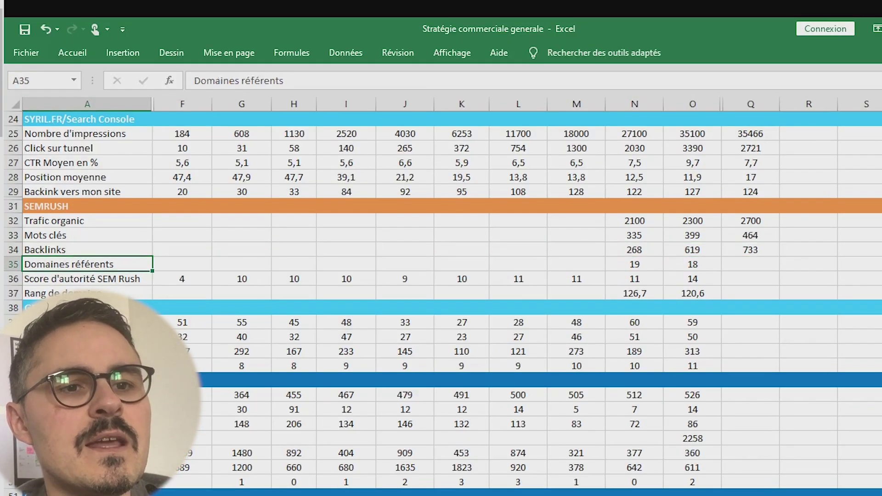
key("Right")
key("Right")
key("Right")
key("Right")
key("Right")
key("Right")
key("Right")
key("Right")
key("Right")
key("Right")
key("Right")
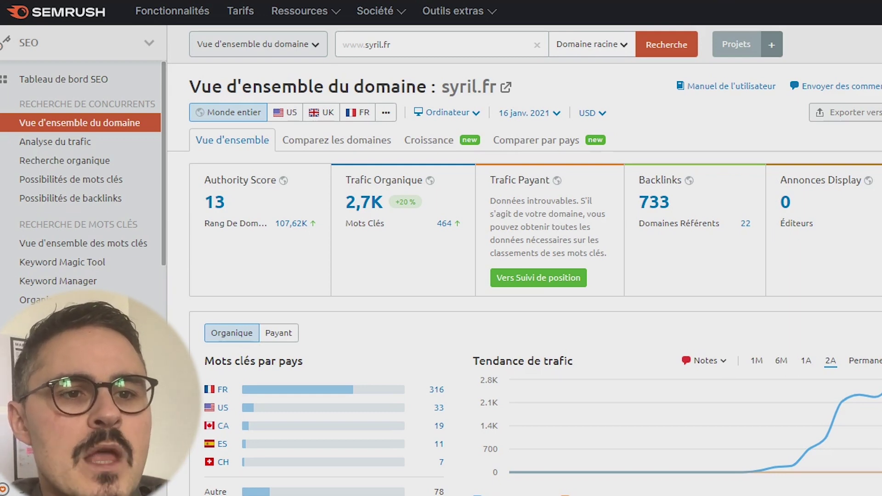
Enter 13 from the SEMrush domain overview in column Q of the Score d'autorité SEM Rush row.
key("alt+Tab")
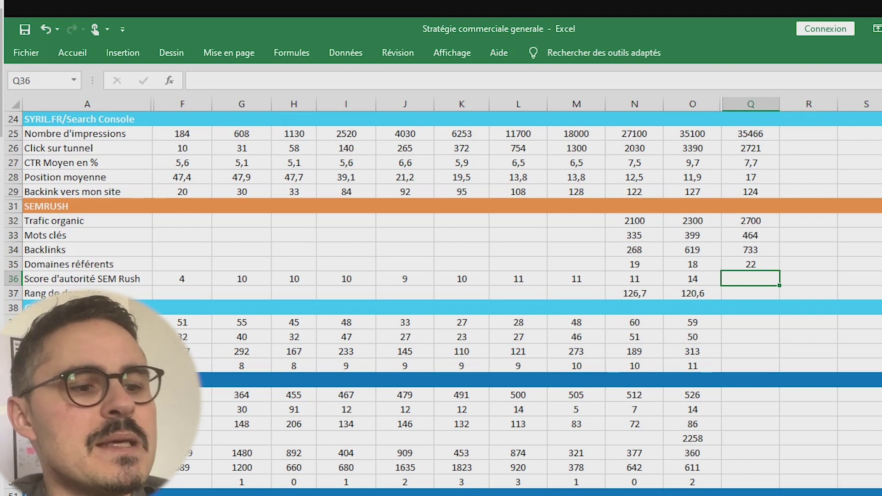
key("alt+Tab")
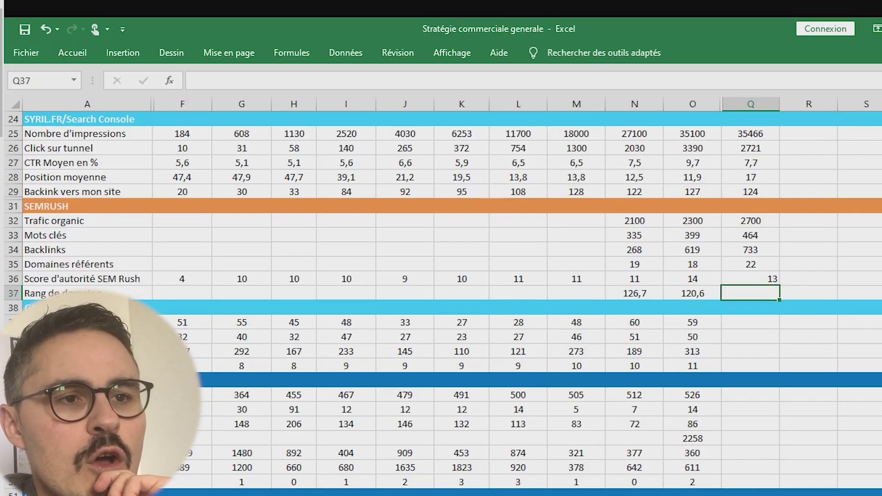
left_click(751, 279)
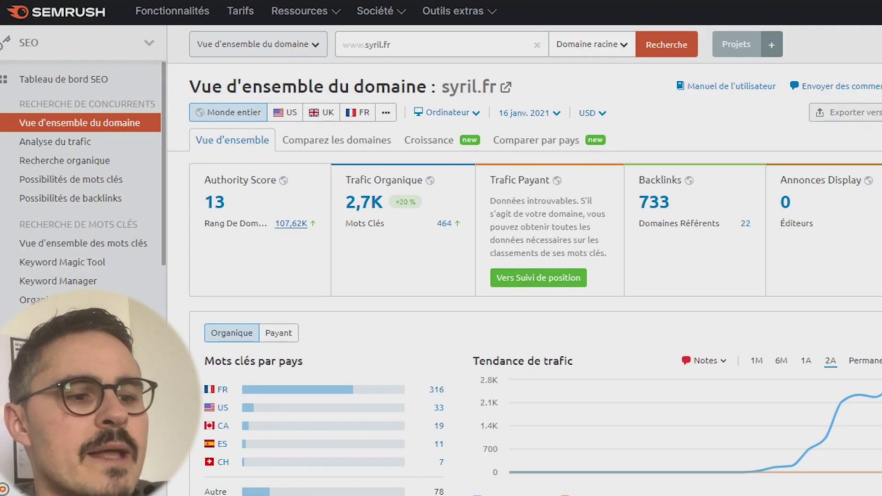
Look up the domain rank in SEMrush, enter 107 for it in the workbook's column Q, and browse the Rang de SEMrush ranking.
left_click(292, 224)
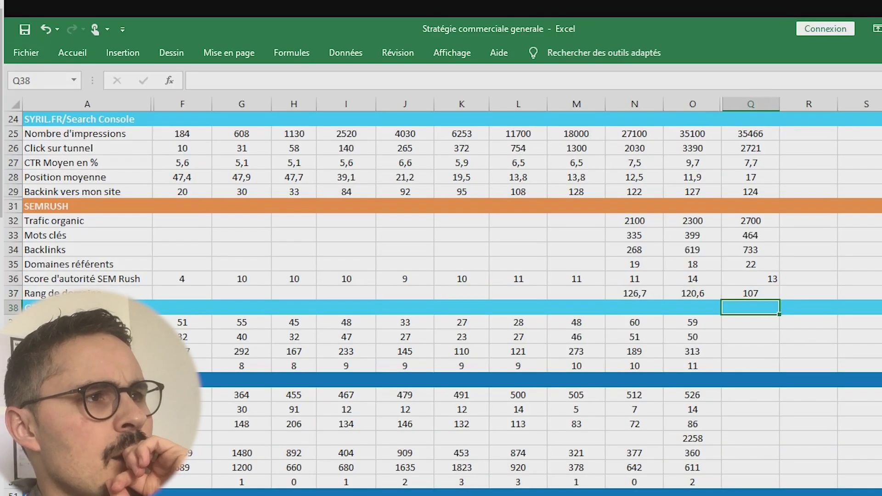
left_click(750, 294)
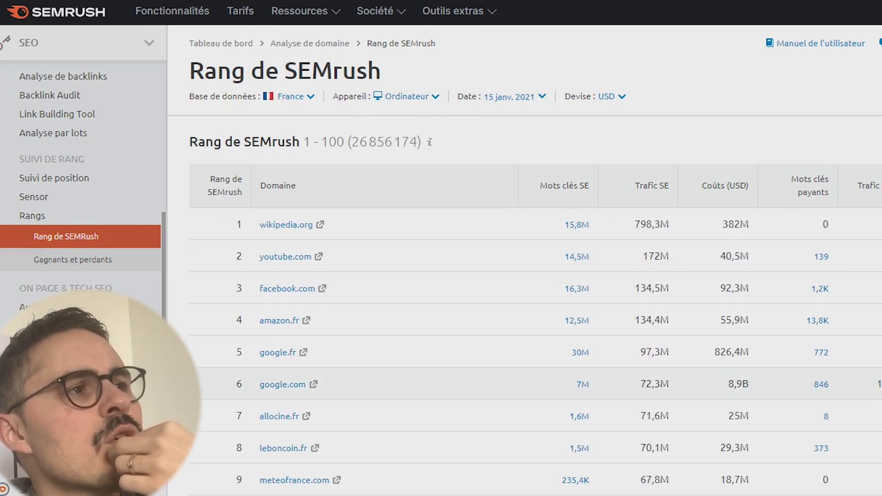
scroll(524, 276, "down", 2)
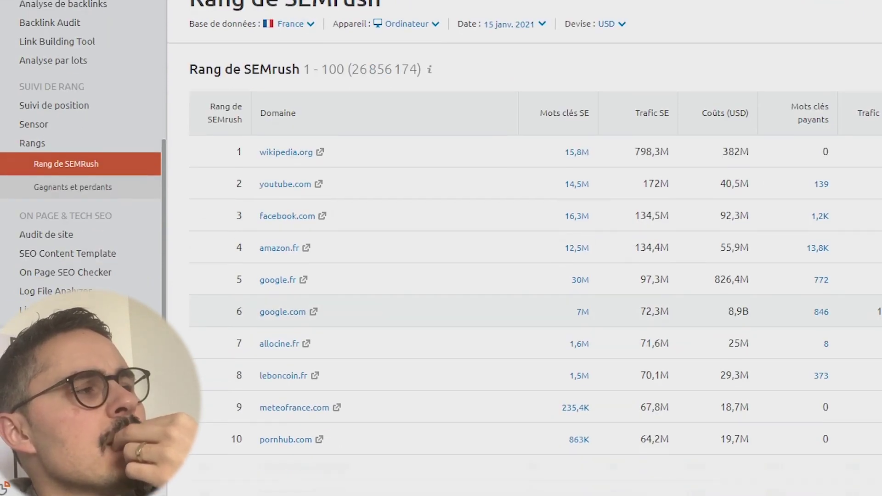
scroll(524, 276, "up", 2)
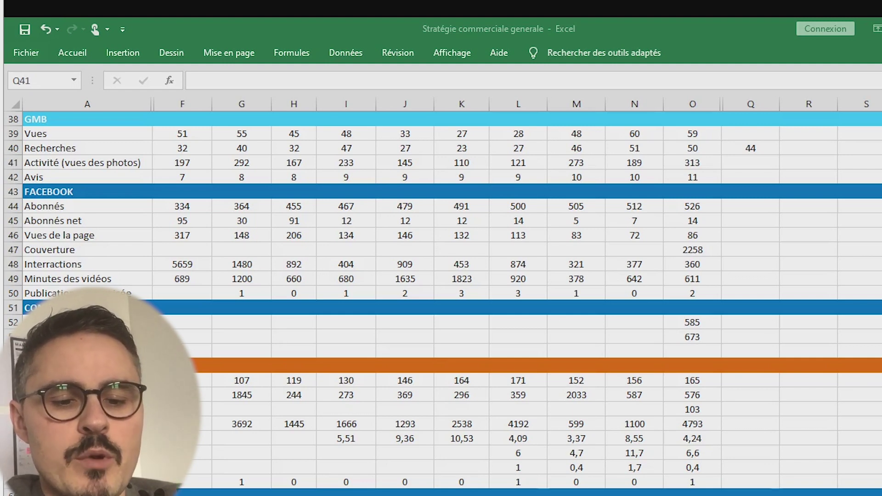
Clear the 44 from column Q of the Recherches row in the workbook's GMB section.
key("alt+Tab")
left_click(751, 148)
key("Delete")
key("Down")
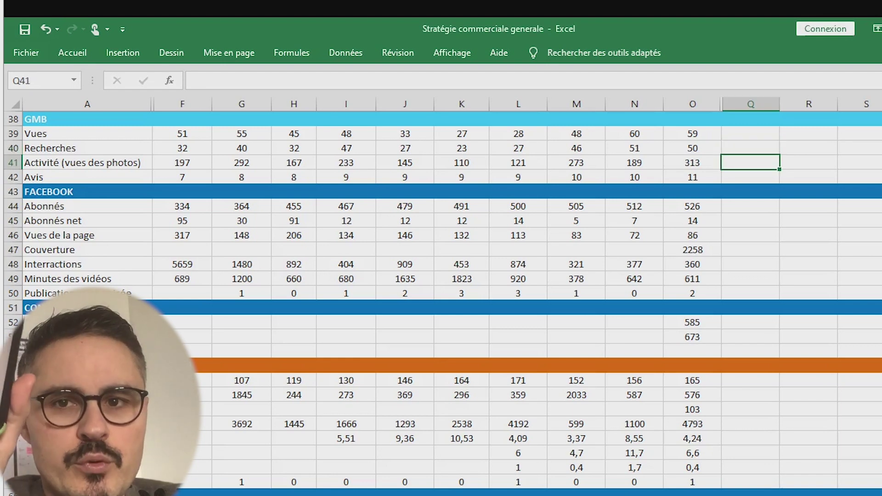
From Google My Business, enter 27 for Vues, 23 for Recherches, 100 for Activité and 11 for Avis in column Q's GMB section.
key("Up")
key("Up")
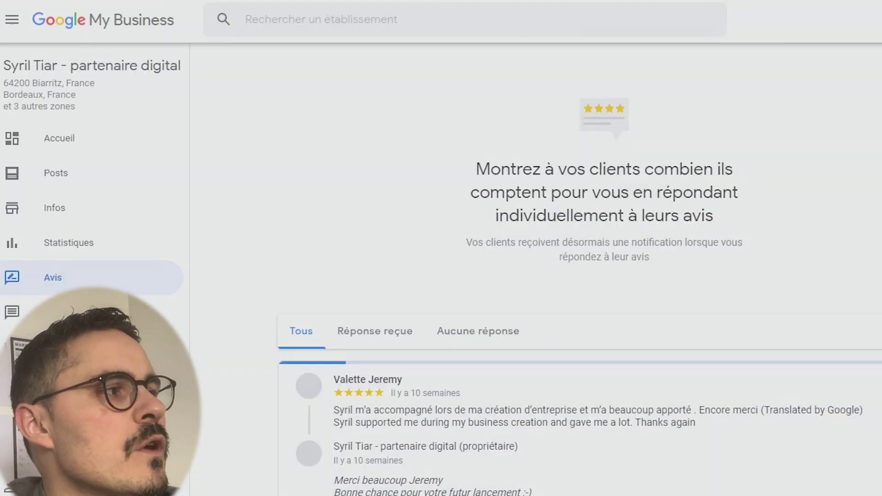
scroll(559, 283, "down", 5)
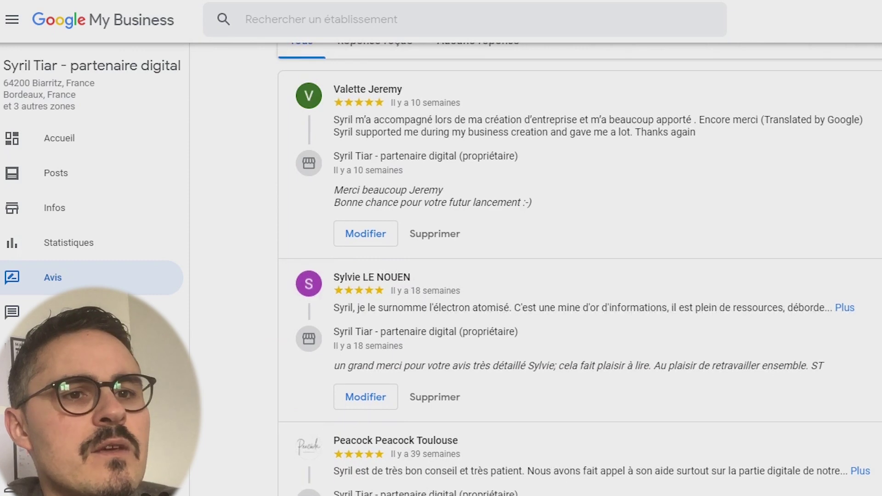
scroll(579, 276, "up", 3)
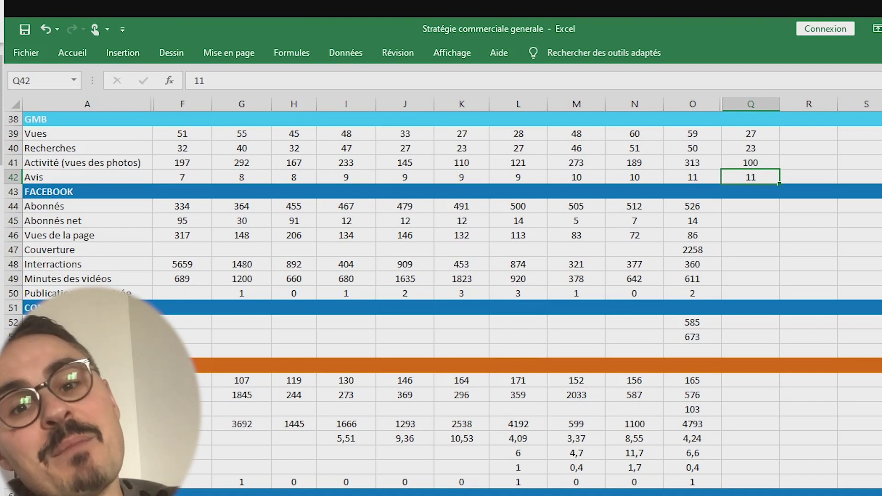
Select column Q's Abonnés cell in the FACEBOOK section and look over the Facebook, sponsored content and Instagram rows.
left_click(751, 206)
scroll(751, 207, "down", 1)
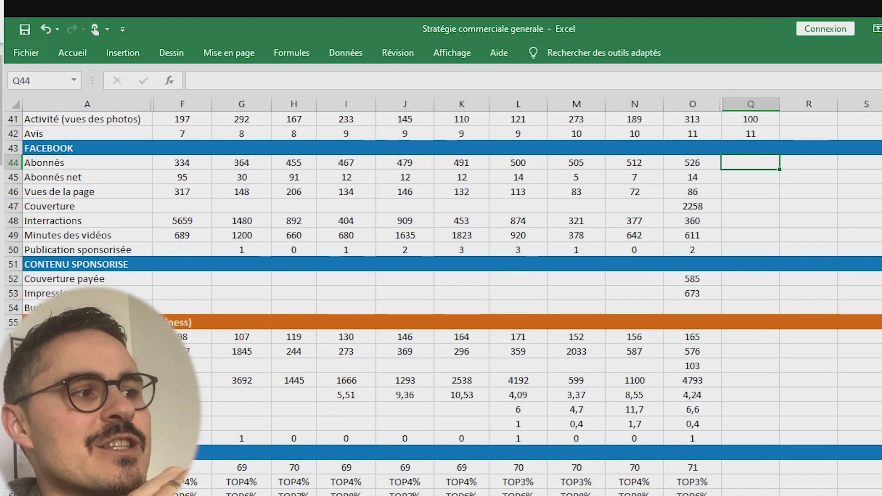
scroll(443, 304, "down", 1)
scroll(443, 303, "up", 1)
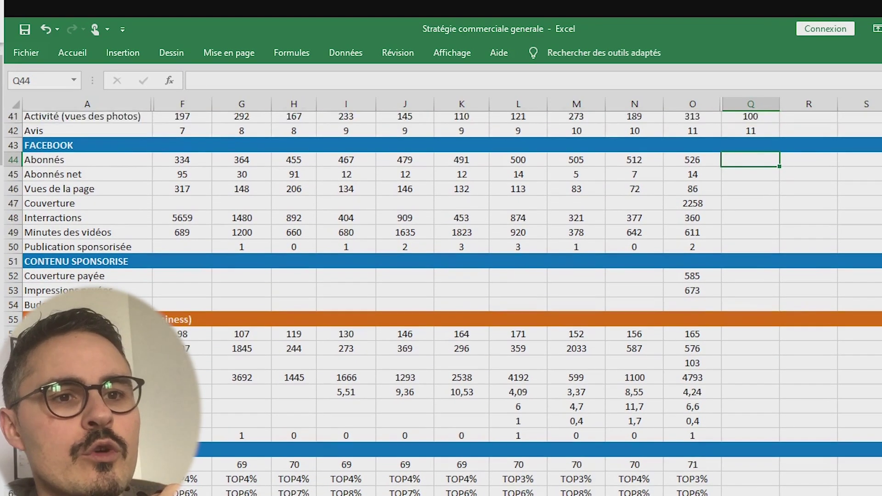
scroll(443, 303, "up", 1)
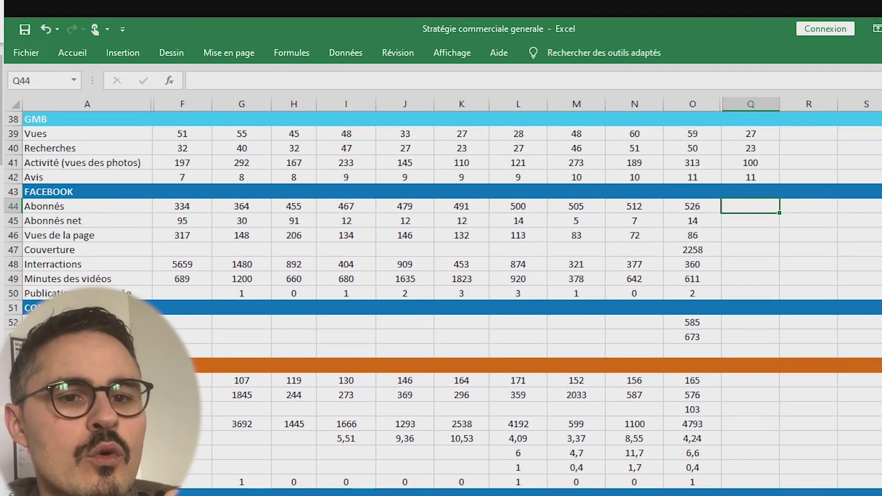
Examine the searches in the Google My Business performance report and the one-month figures in Statistiques.
key("alt+Tab")
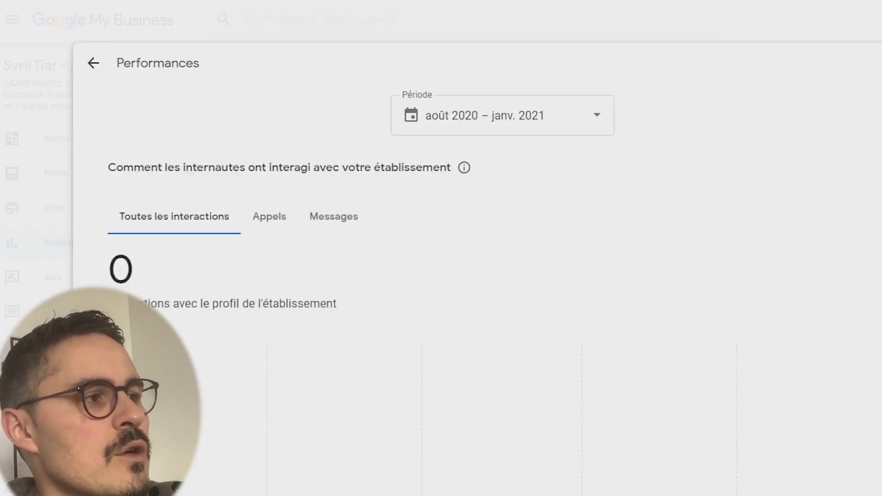
scroll(478, 289, "down", 8)
scroll(478, 290, "down", 5)
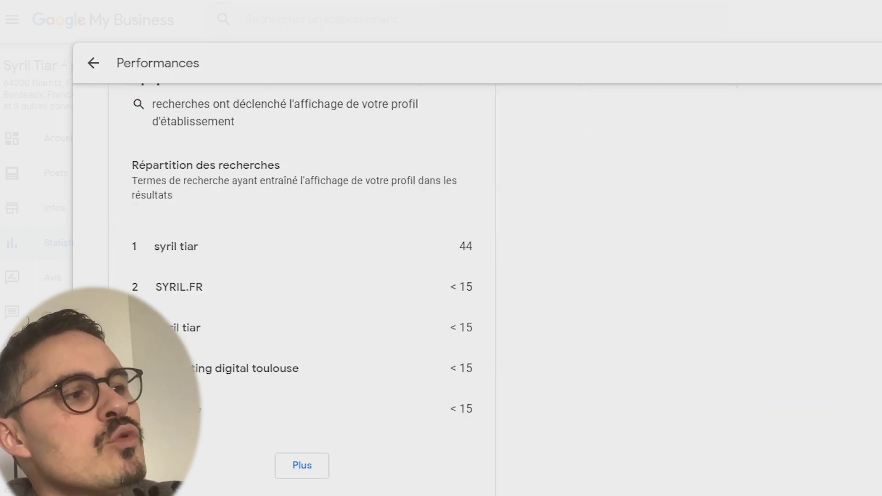
scroll(302, 290, "up", 2)
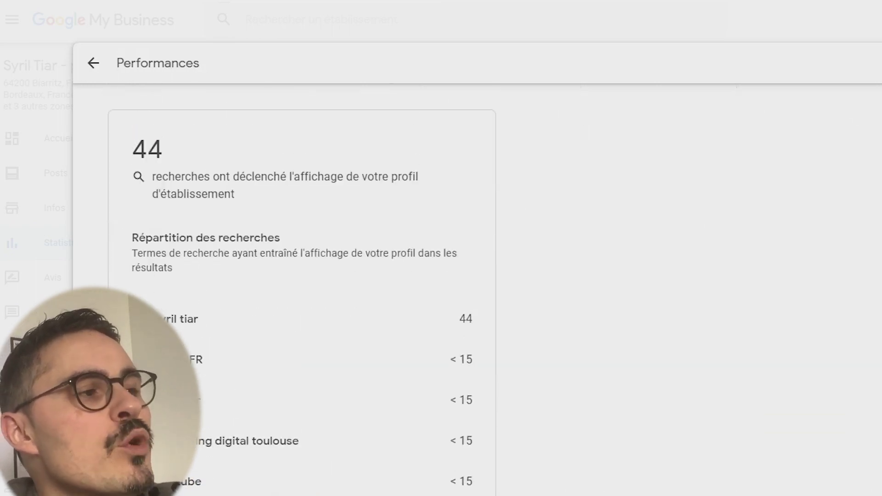
scroll(478, 290, "up", 10)
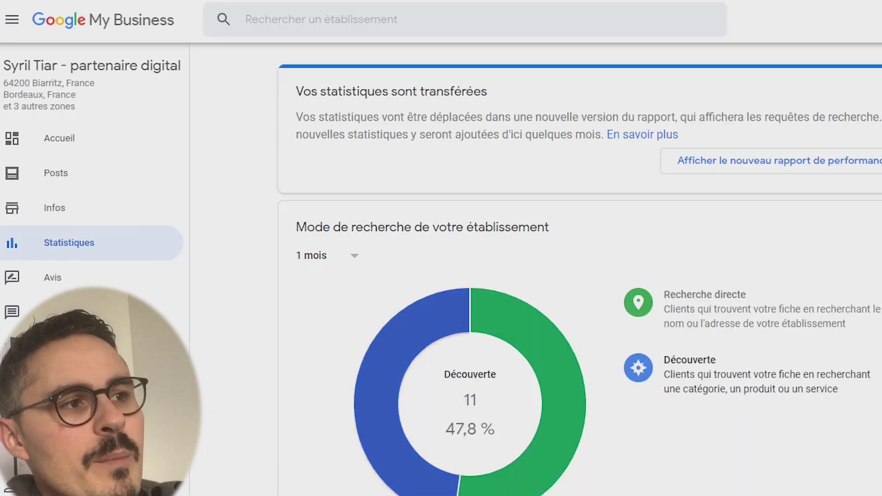
scroll(579, 276, "down", 20)
scroll(579, 275, "up", 10)
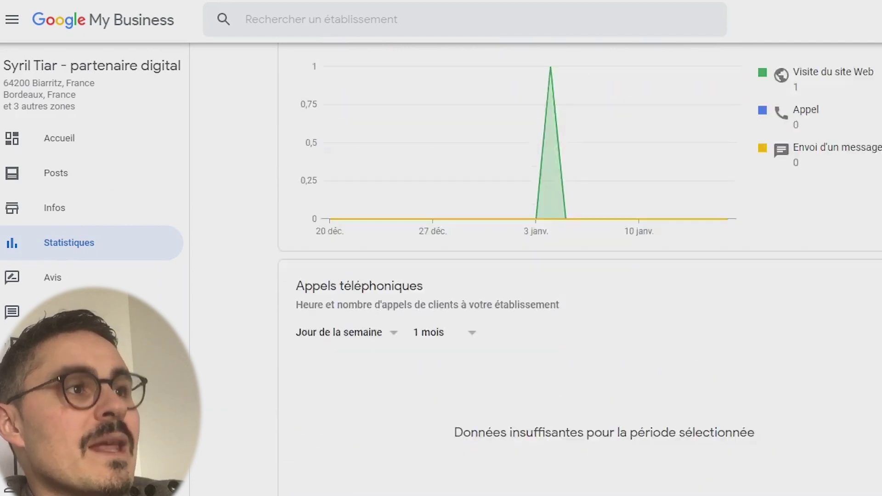
scroll(579, 276, "up", 15)
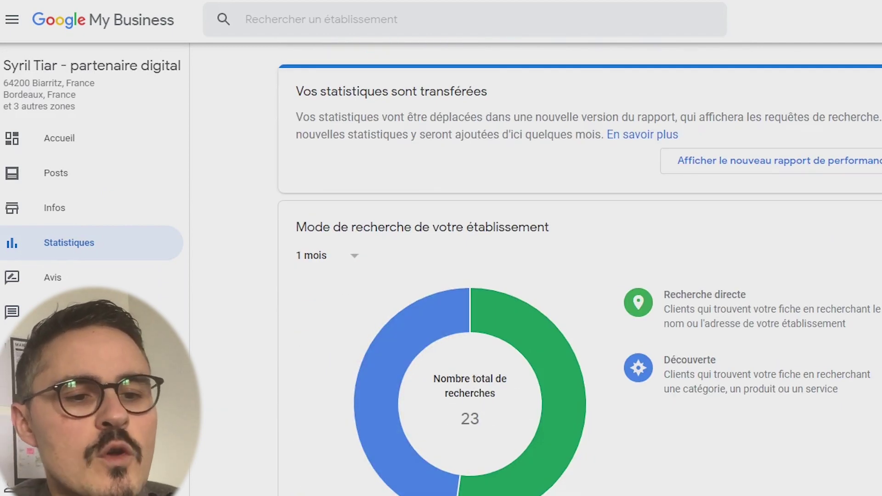
Switch to Facebook and open the statistics of the business Page.
type("FACEBOOK")
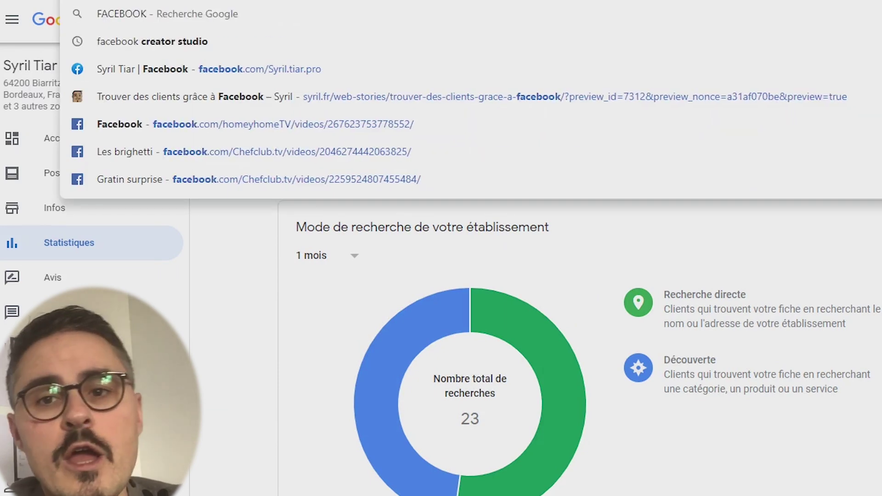
key("Return")
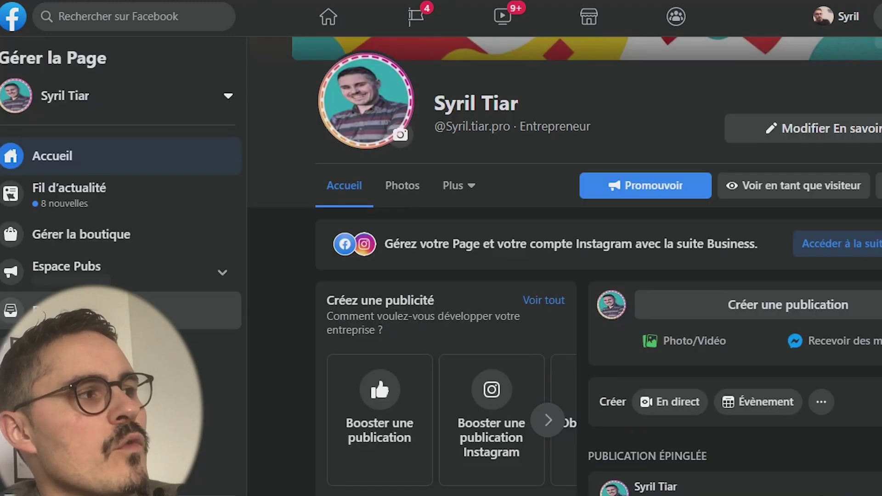
scroll(119, 230, "down", 2)
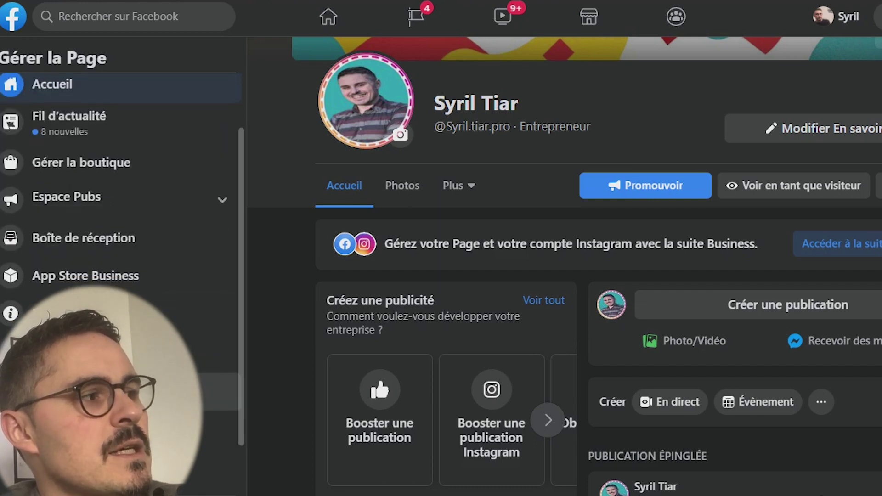
left_click(92, 387)
scroll(92, 368, "down", 5)
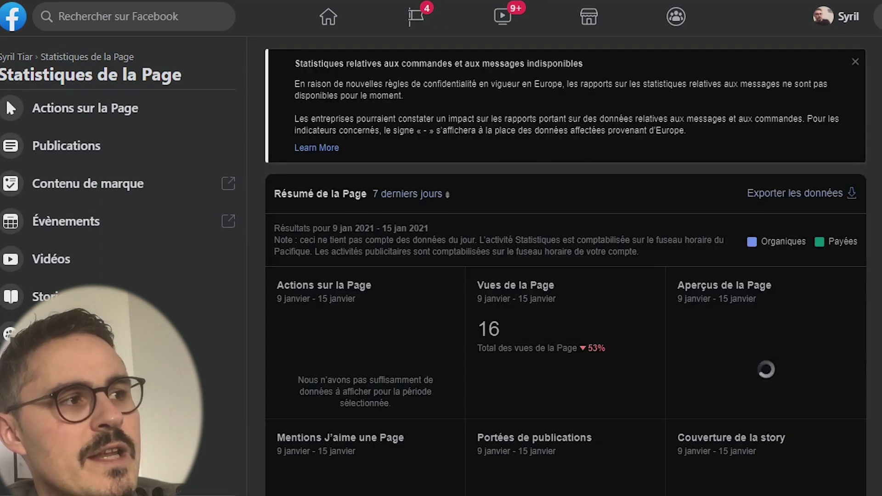
Set the Page summary period to 28 derniers jours and review the metrics listed for it.
left_click(411, 193)
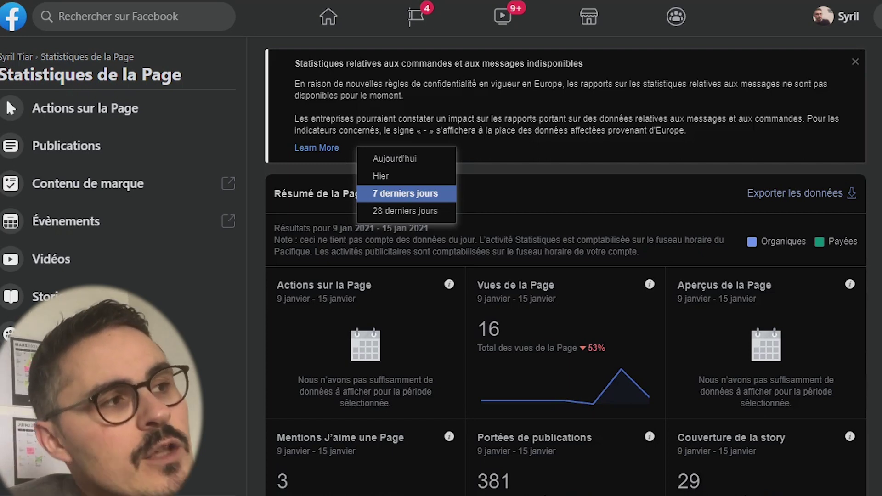
key("Down")
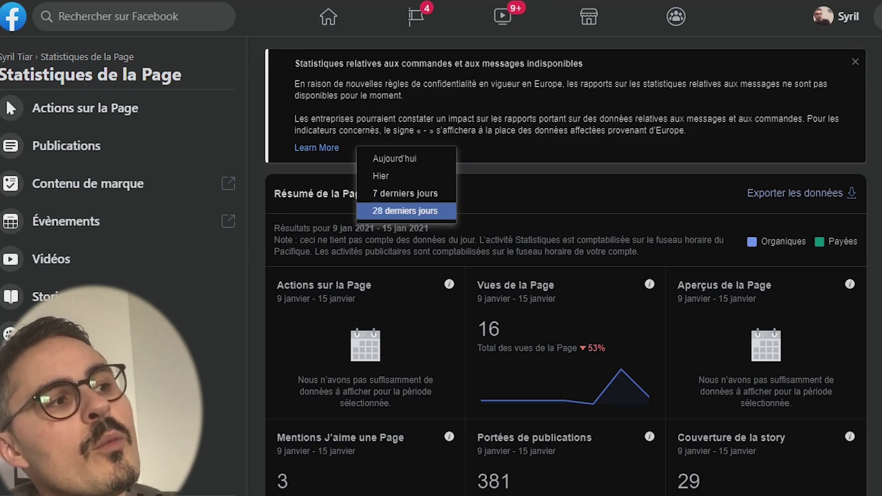
key("Up")
key("Down")
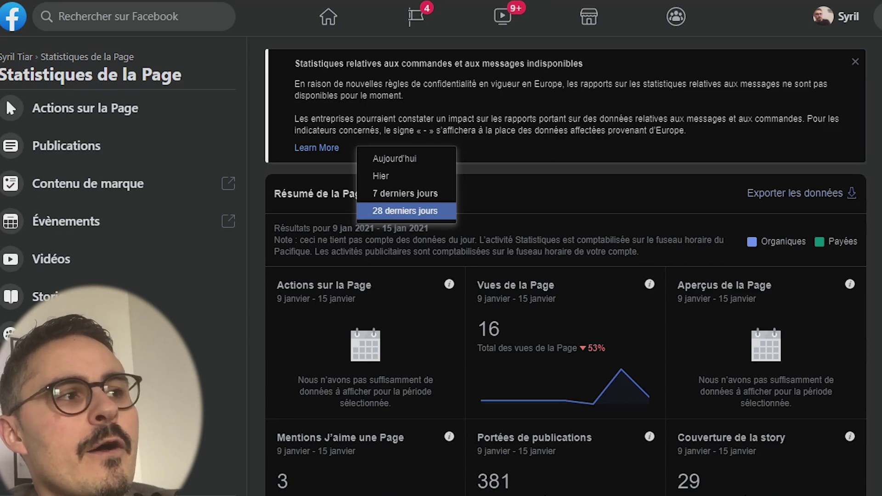
key("Return")
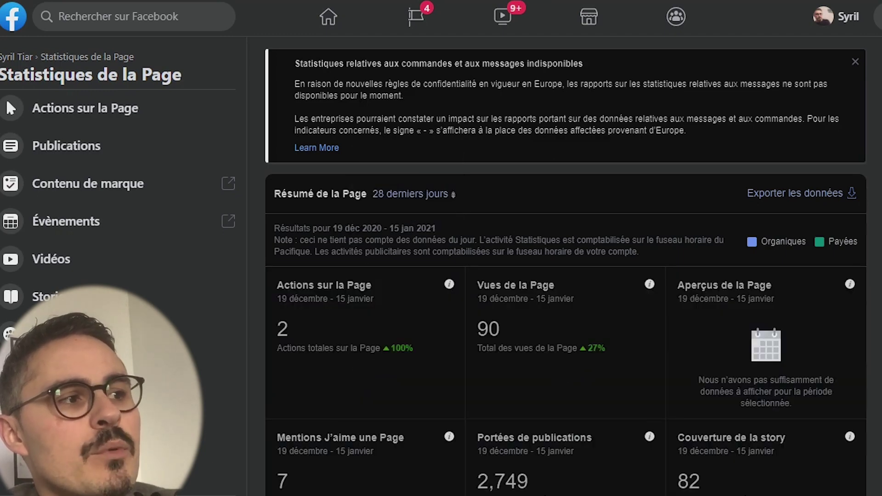
scroll(566, 265, "down", 10)
scroll(566, 266, "down", 4)
scroll(566, 265, "up", 15)
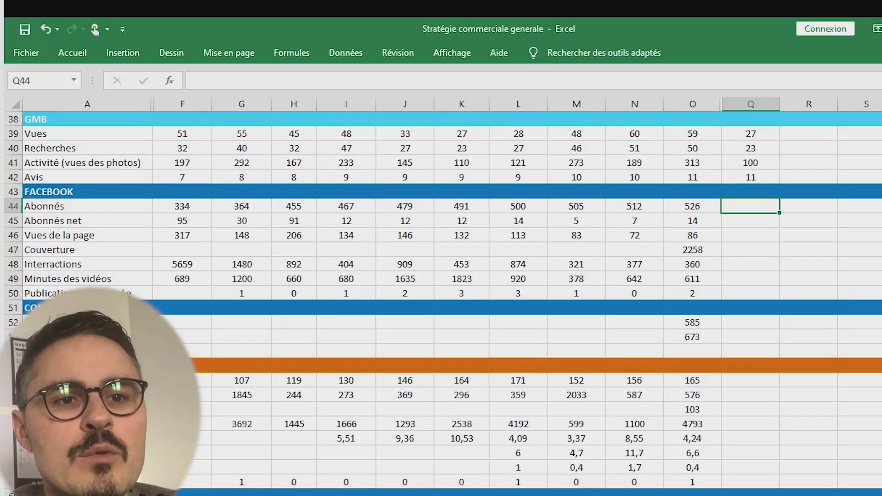
Return to the workbook and review the Facebook Couverture row across the monthly columns, ending at column Q.
key("Down")
key("Down")
key("Down")
key("Up")
key("Down")
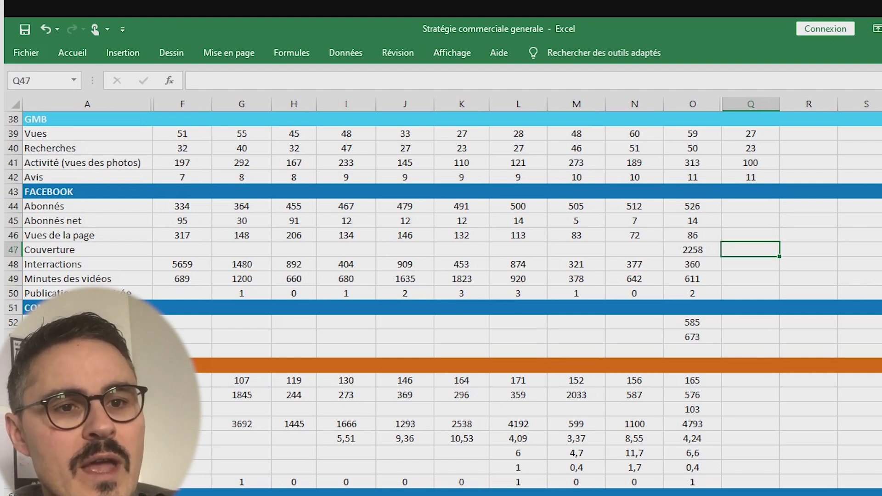
key("Left")
key("Left")
key("Left")
key("Left")
key("Left")
key("Left")
key("Left")
key("Left")
key("Left")
key("Left")
key("Left")
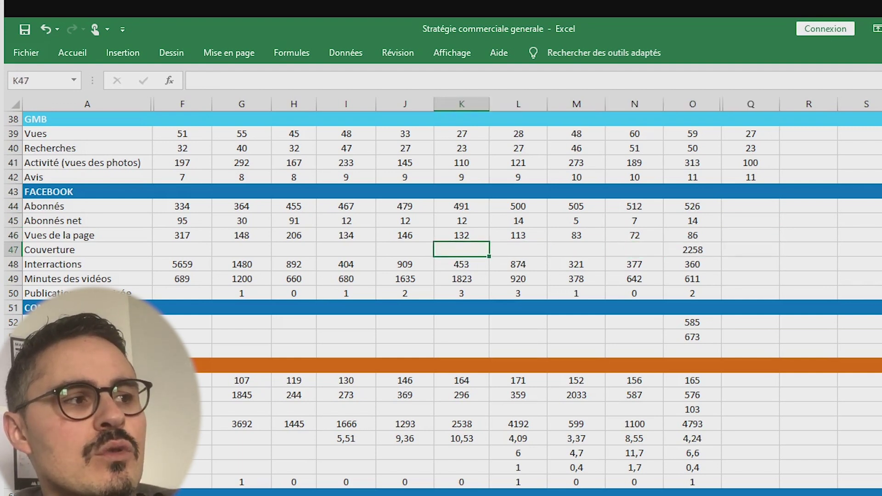
key("Right")
key("Right")
key("Right")
key("Right")
key("Right")
key("Right")
key("Right")
key("Right")
key("Right")
key("Right")
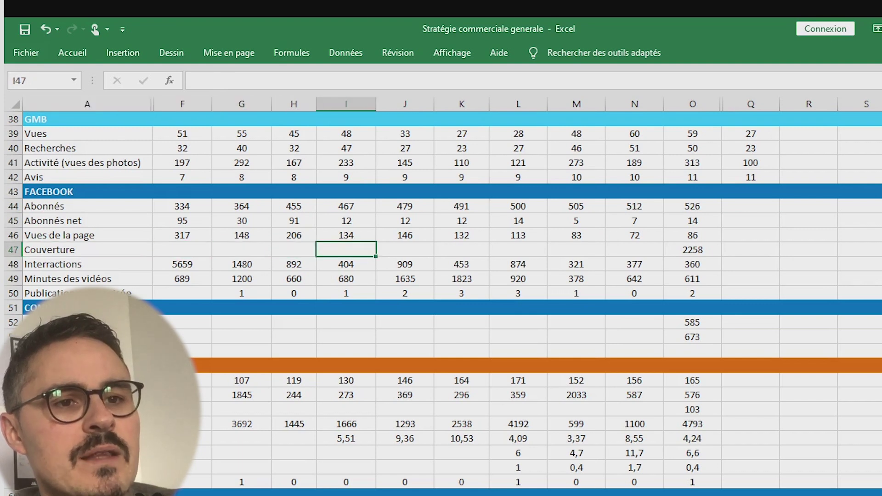
key("Right")
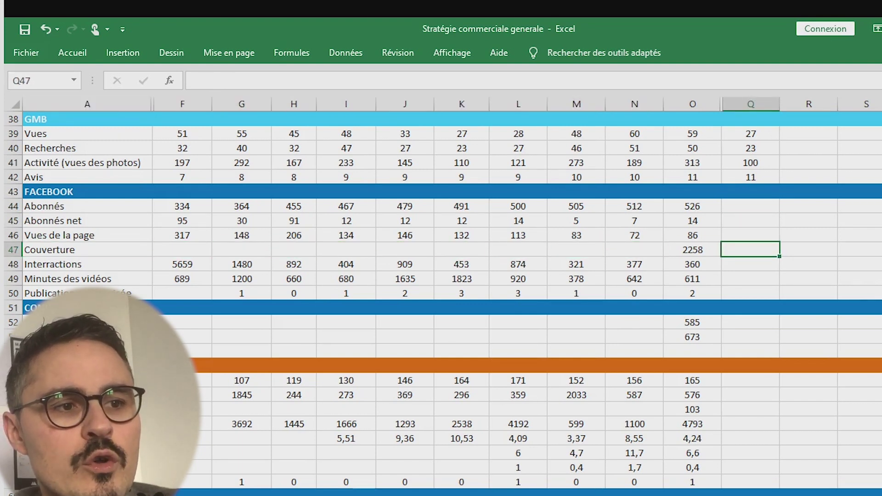
Review the Facebook Minutes des vidéos row across the monthly columns, ending at column Q.
key("Down")
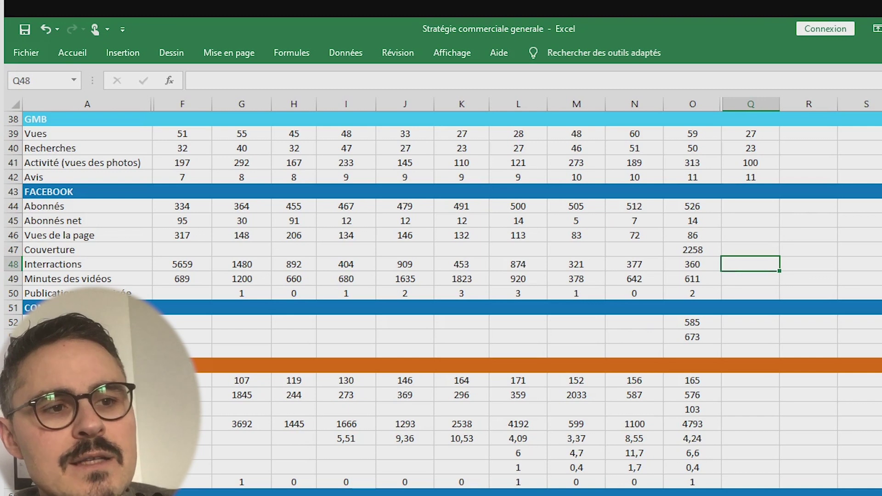
key("Down")
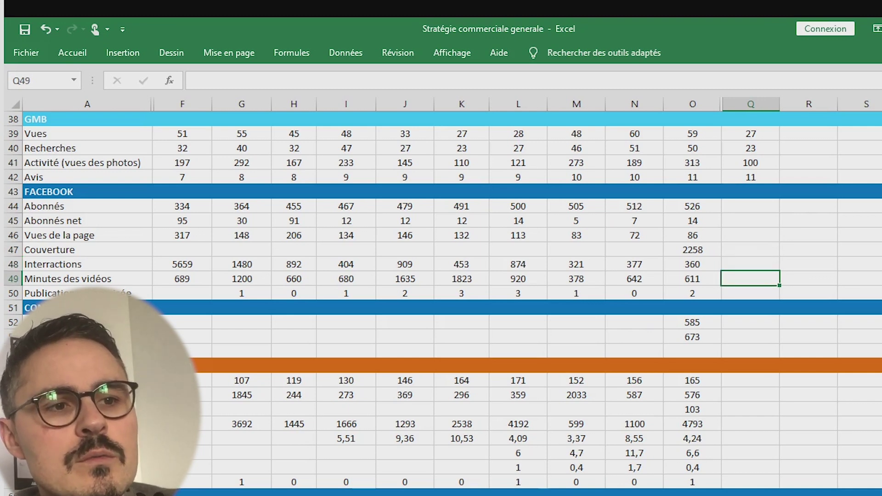
key("Left")
key("Left")
key("Left")
key("Left")
key("Left")
key("Left")
key("Left")
key("Left")
key("Left")
key("Left")
key("Left")
key("Right")
key("Right")
key("Right")
key("Right")
key("Right")
key("Right")
key("Right")
key("Right")
key("Right")
key("Right")
key("Right")
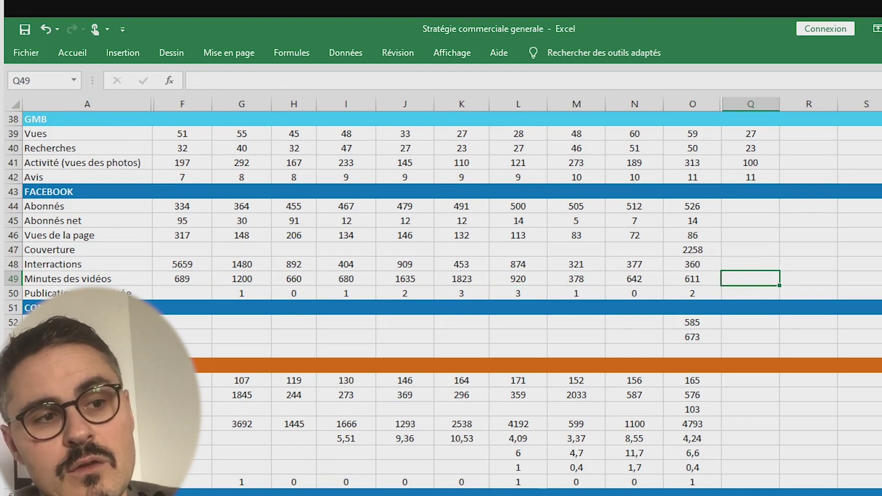
Select column Q's Publication sponsorisée cell and look over the CONTENU SPONSORISE and INSTAGRAM sections below.
key("Down")
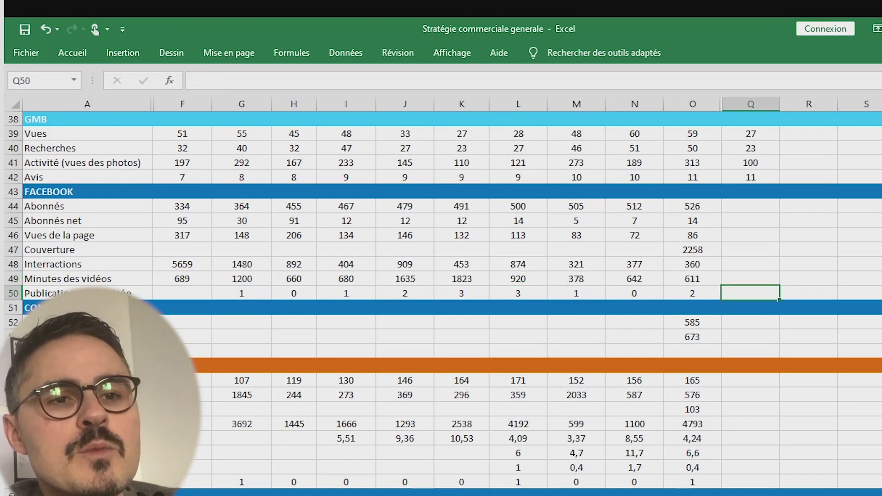
scroll(441, 303, "down", 4)
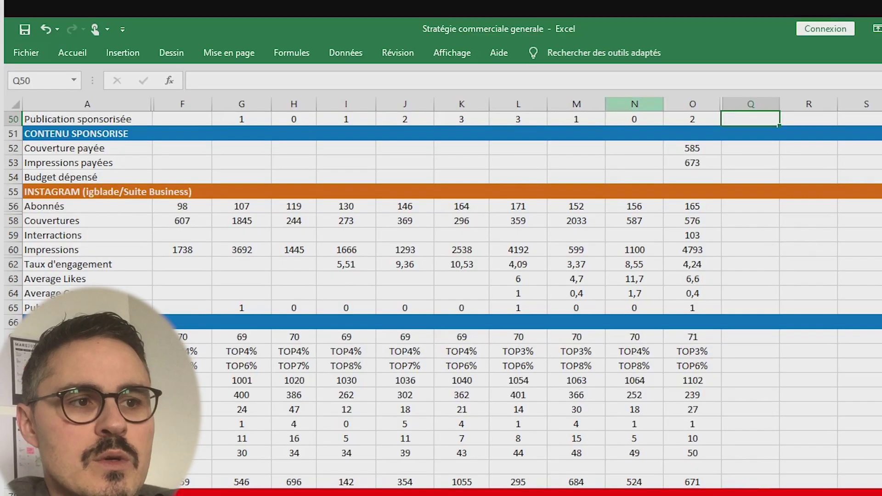
Review the Couverture payée, Impressions payées and Budget dépensé rows in the CONTENU SPONSORISE section.
left_click(34, 148)
left_click_drag(13, 148, 13, 177)
scroll(443, 302, "down", 2)
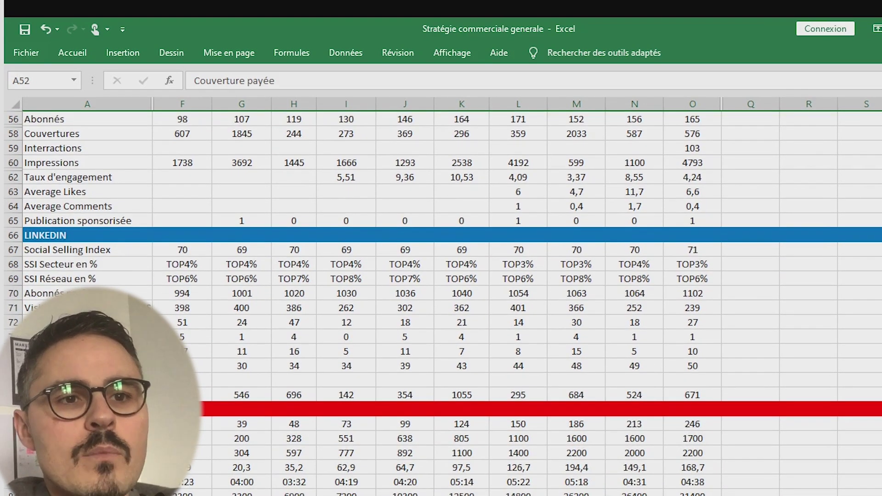
Go through the INSTAGRAM rows Abonnés, Couvertures, Interractions, Impressions and Taux d'engagement in the workbook.
scroll(444, 302, "up", 1)
left_click(751, 134)
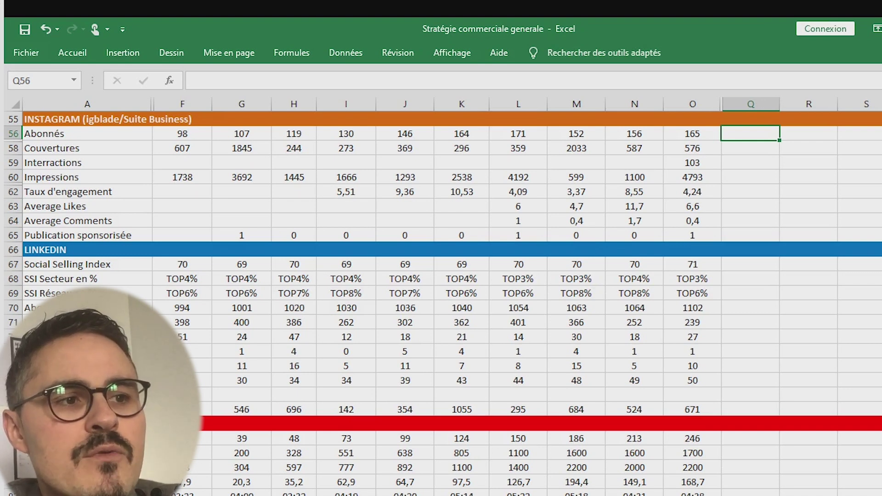
left_click(14, 134)
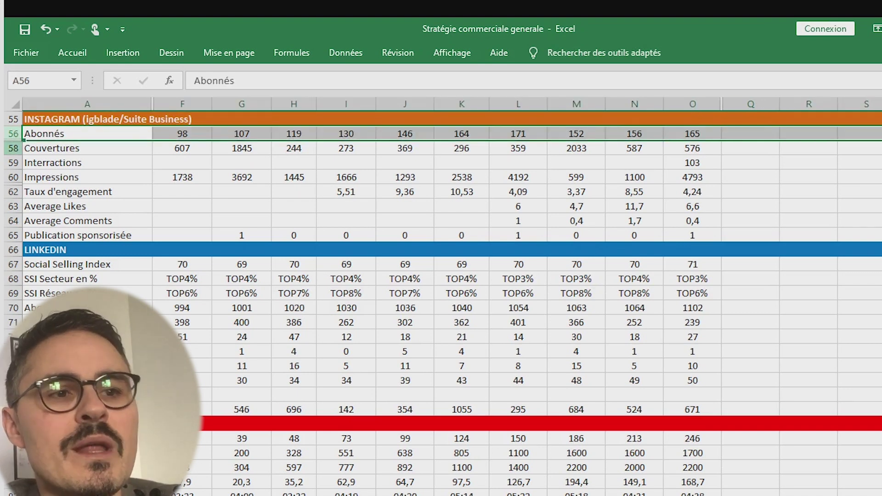
left_click(14, 148)
left_click(13, 162)
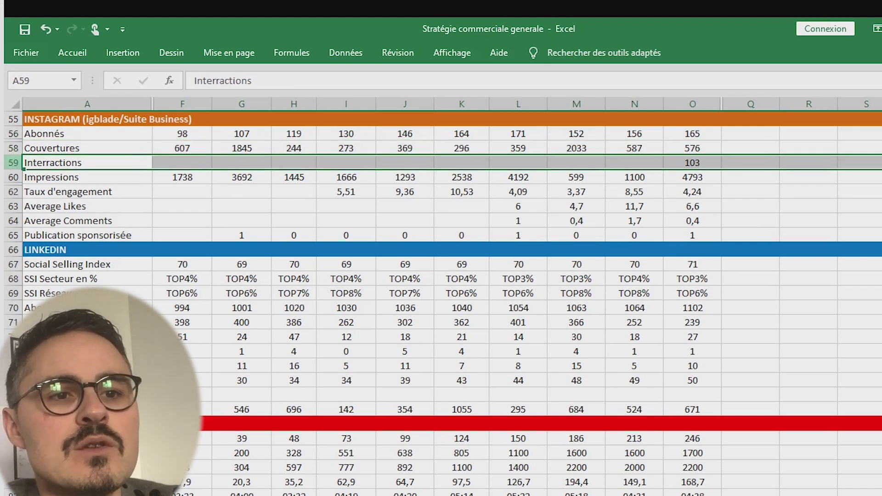
left_click(13, 177)
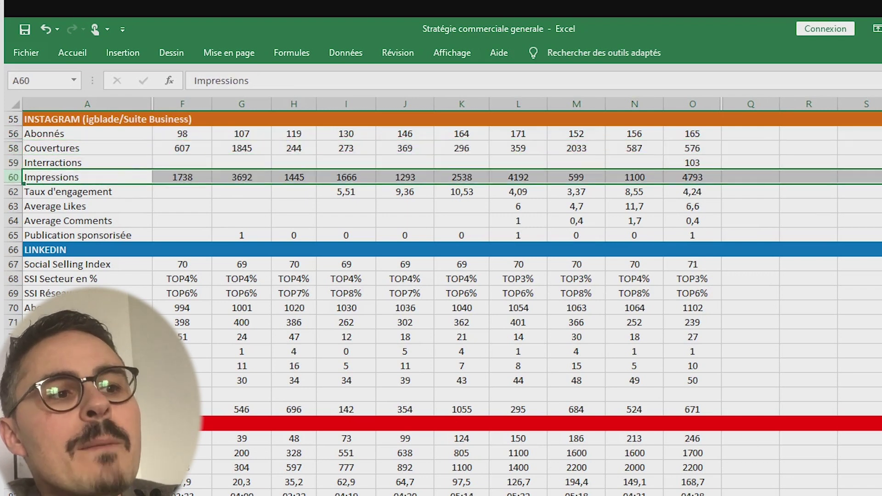
left_click(13, 191)
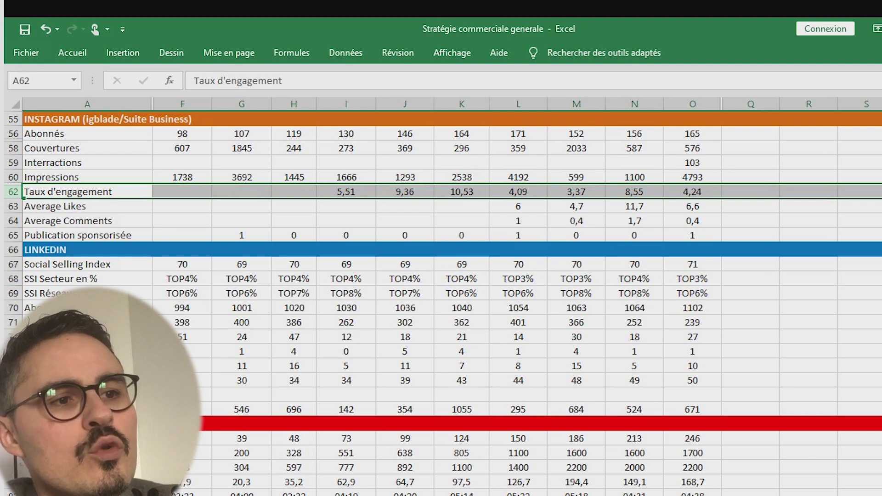
Switch to the browser, look up IG and open the Instagram account's Stats page on IGBlade.
key("alt+Tab")
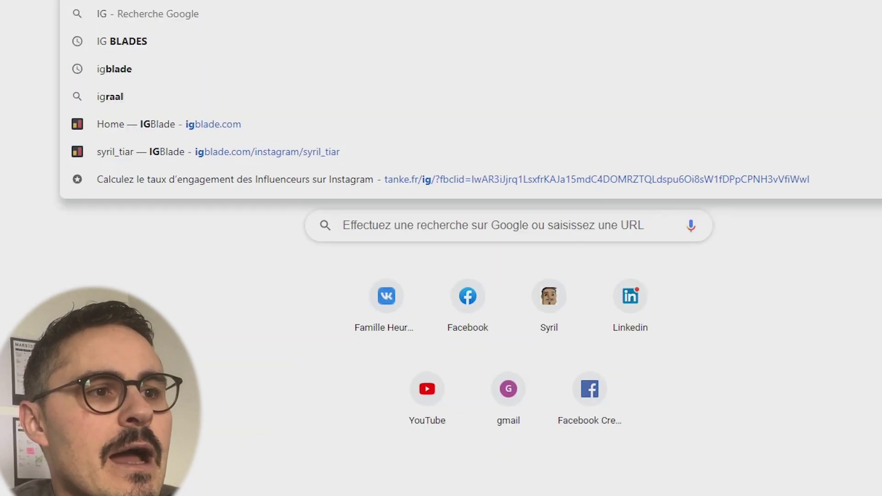
key("BackSpace")
key("BackSpace")
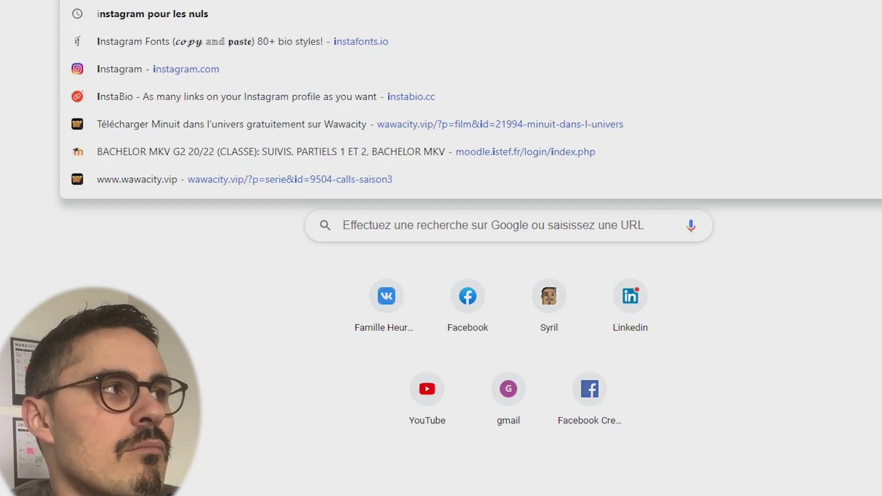
type("G")
key("Return")
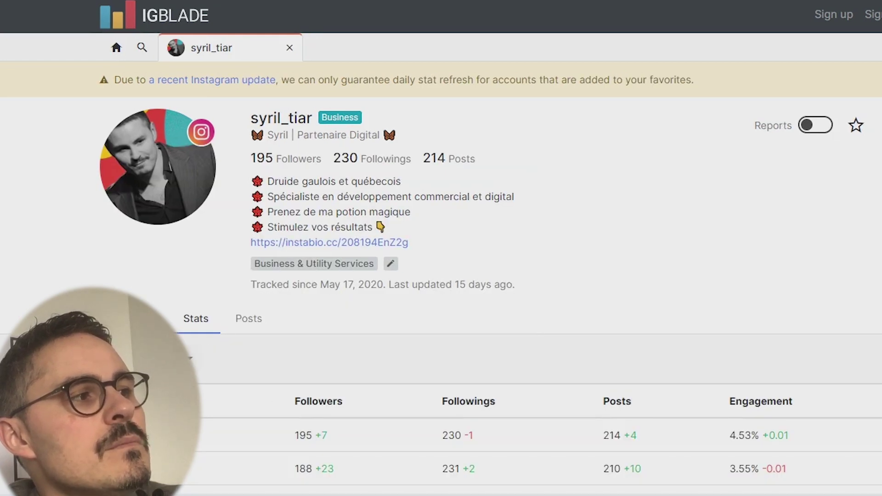
Set the IGBlade statistics date range to December 1 to December 31, 2020.
left_click(152, 358)
left_click(499, 160)
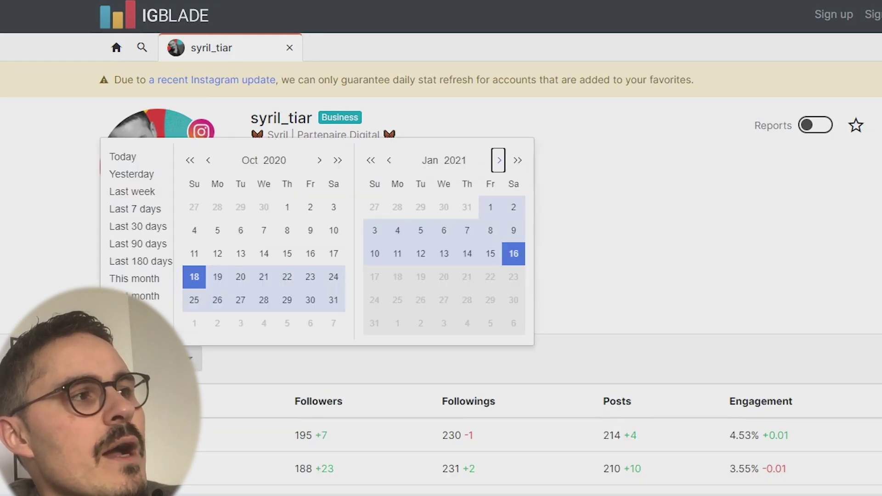
left_click(389, 159)
left_click(389, 160)
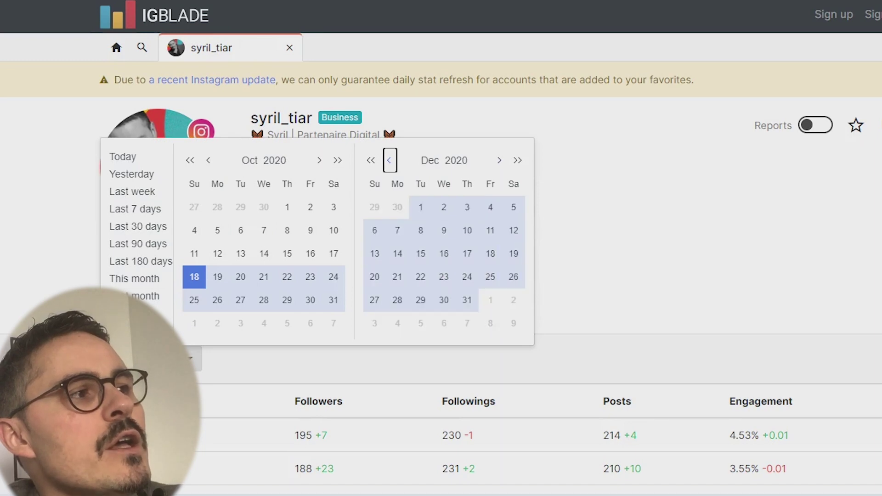
left_click(420, 207)
left_click(467, 300)
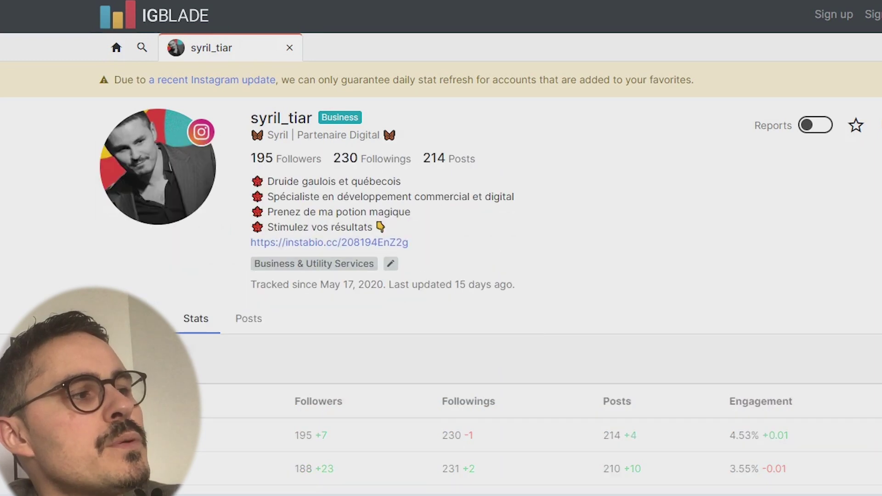
Examine the December stats table in IGBlade and highlight the most recent Engagement figure.
scroll(441, 248, "down", 2)
scroll(441, 248, "up", 2)
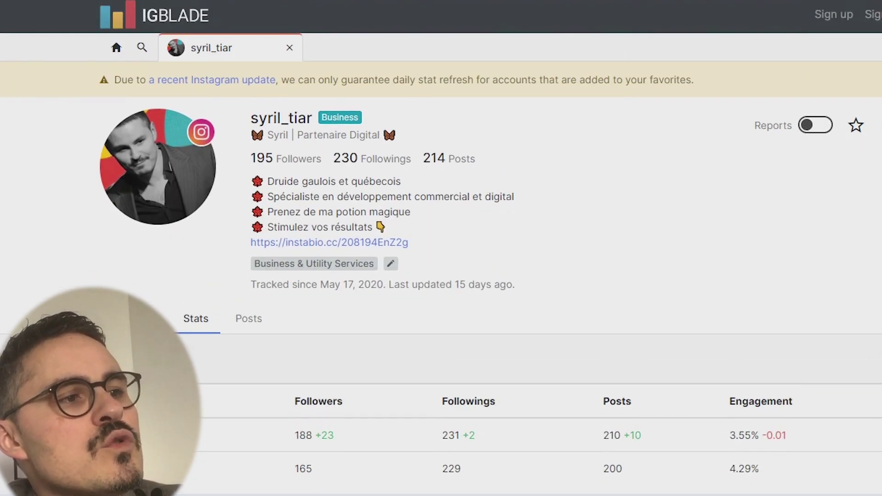
left_click_drag(787, 435, 729, 435)
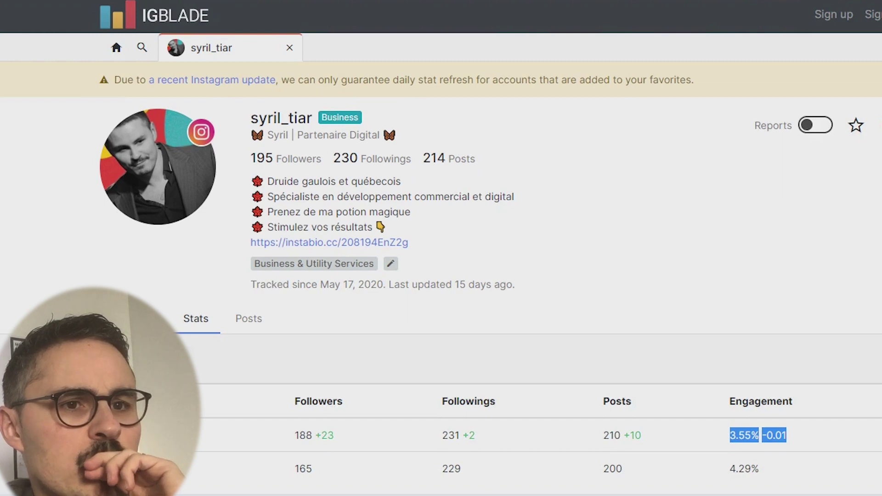
Return to the workbook and review the Average Likes row and the LINKEDIN section below it.
key("alt+Tab")
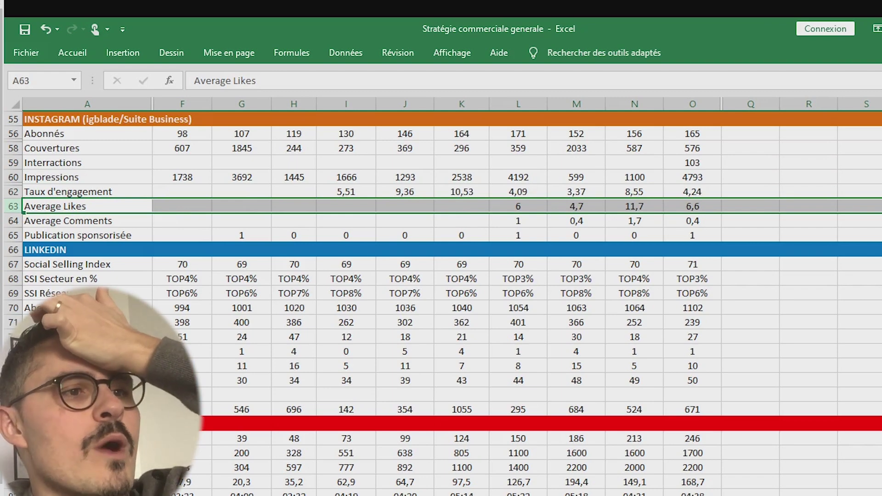
scroll(441, 303, "down", 2)
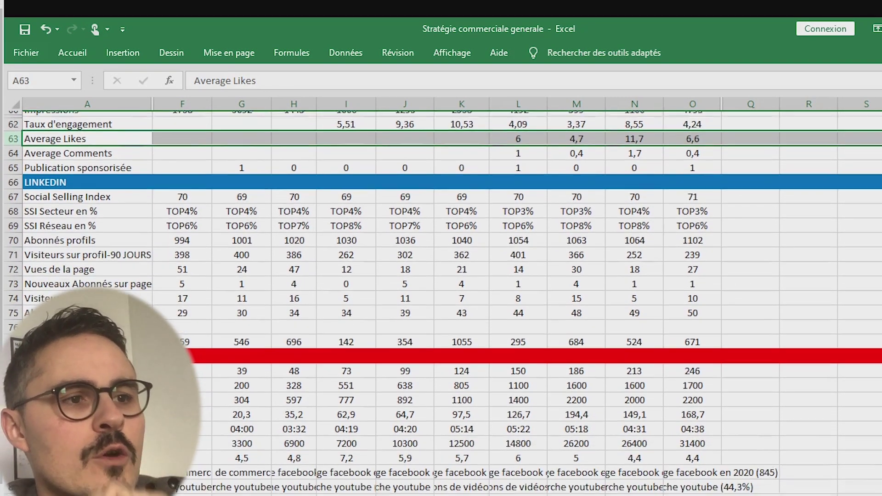
scroll(441, 303, "down", 1)
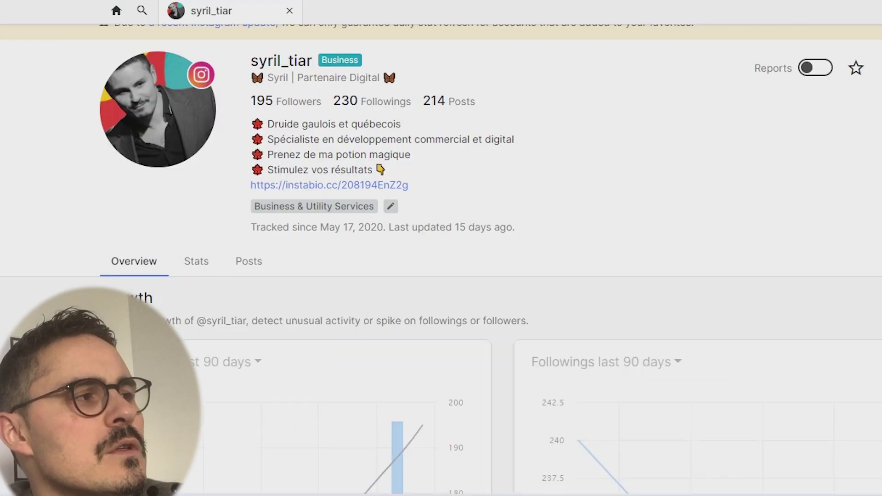
Examine the follower growth charts and metrics in the IGBlade overview, highlighting Average monthly growth.
scroll(442, 259, "down", 10)
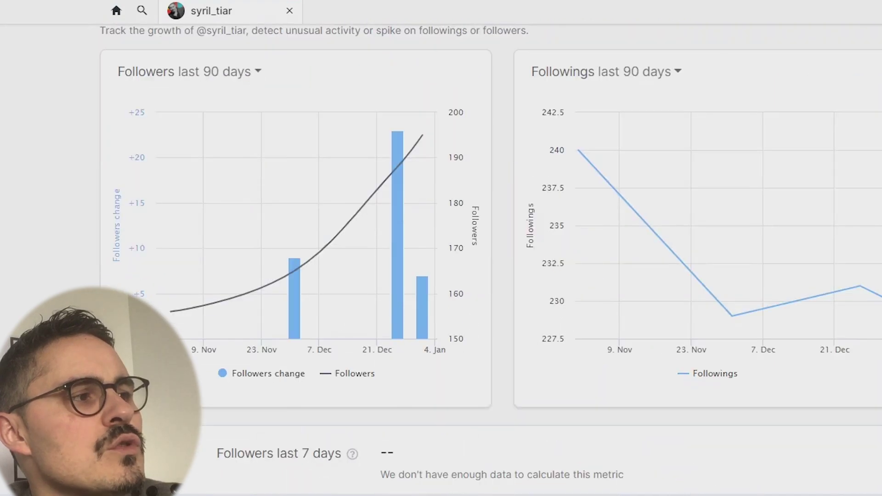
scroll(441, 260, "down", 2)
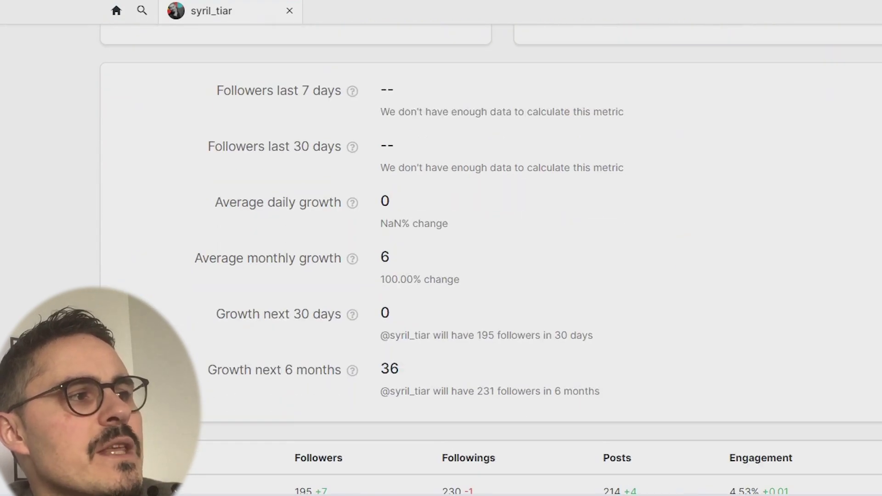
scroll(441, 260, "up", 2)
left_click_drag(390, 330, 203, 331)
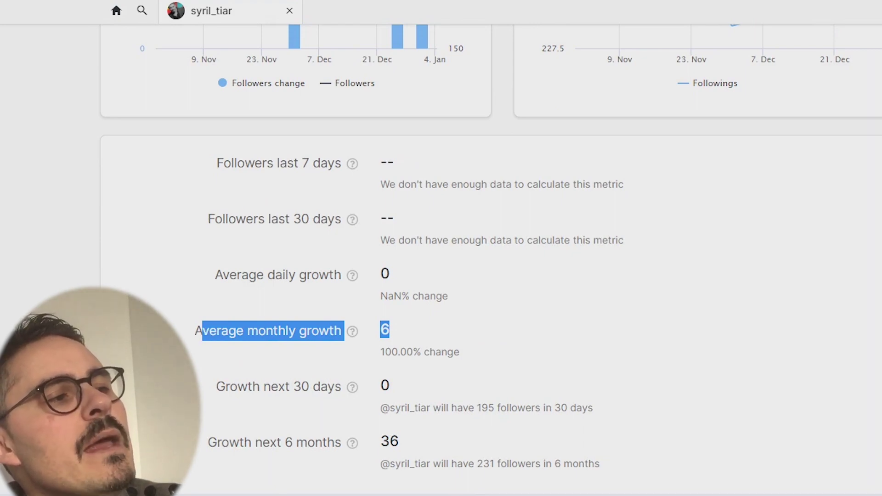
scroll(442, 259, "down", 9)
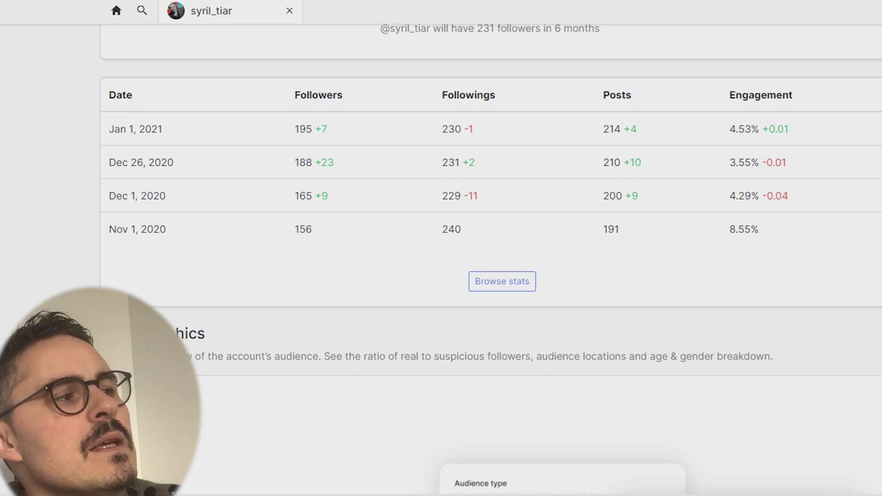
Examine the IGBlade Engagement section, highlighting Engagement rate, Average likes and Average comments.
scroll(442, 259, "down", 15)
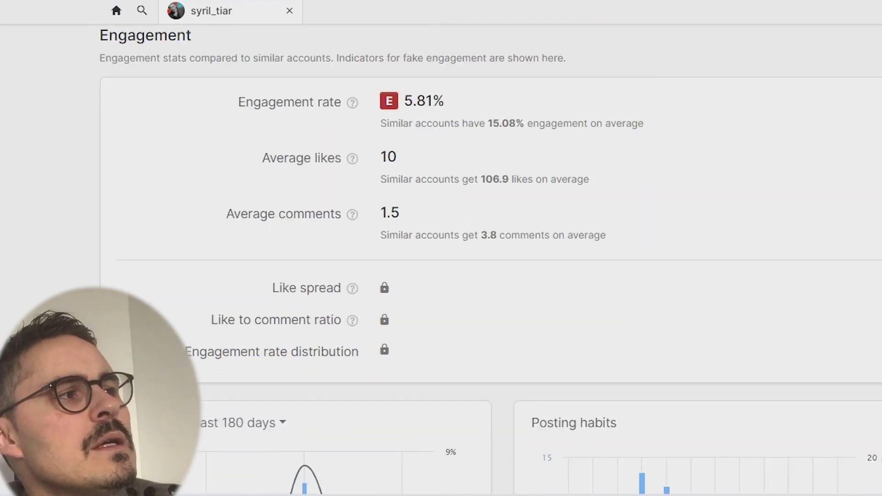
scroll(441, 260, "up", 2)
left_click_drag(445, 172, 246, 175)
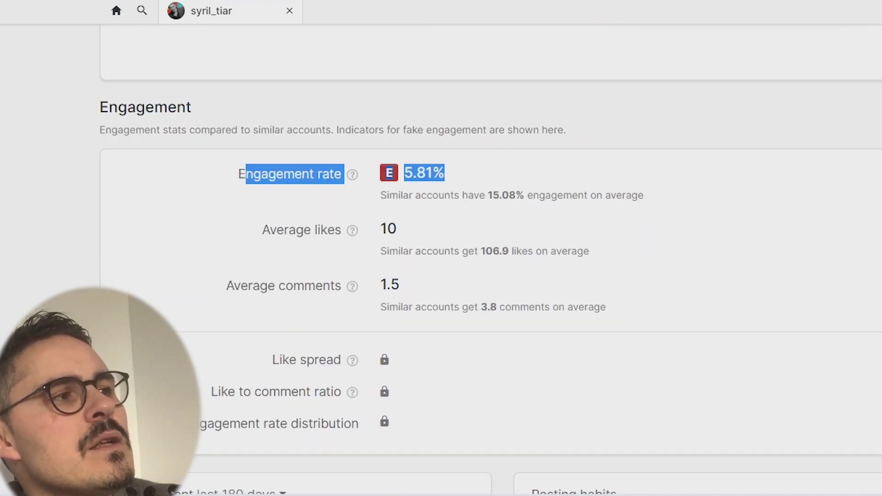
left_click_drag(397, 229, 262, 230)
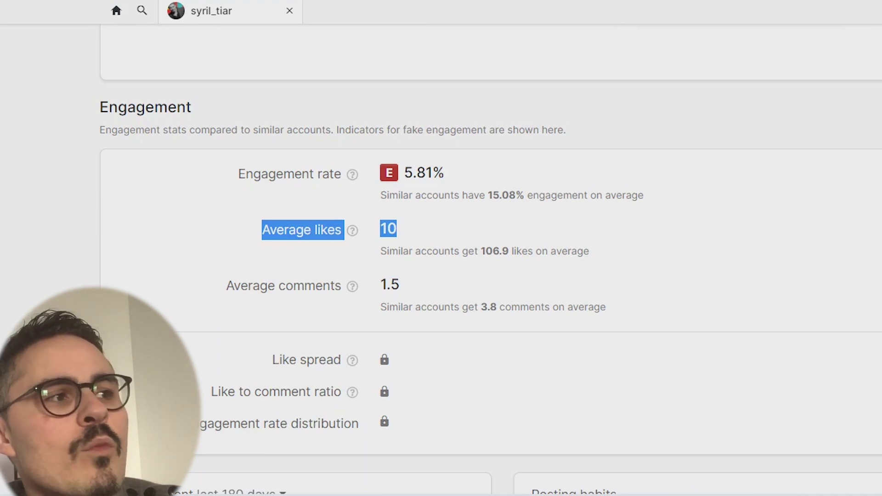
left_click_drag(399, 285, 226, 286)
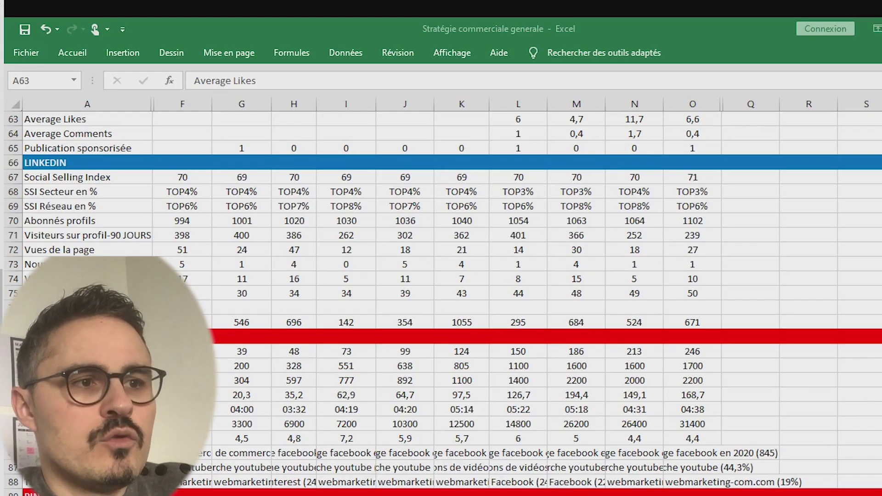
Open Social Selling avec Sales Navigator on LinkedIn's Social Selling Index page and check column Q's SSI rows in the workbook.
scroll(442, 303, "down", 2)
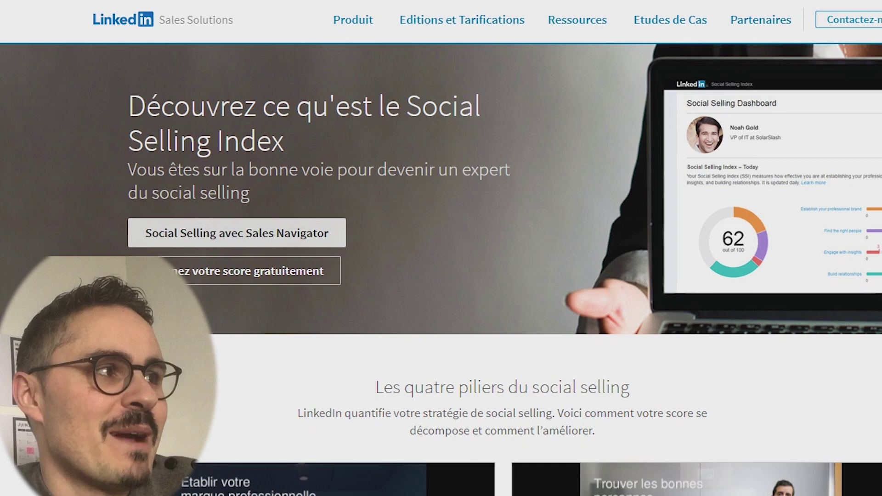
left_click(237, 233)
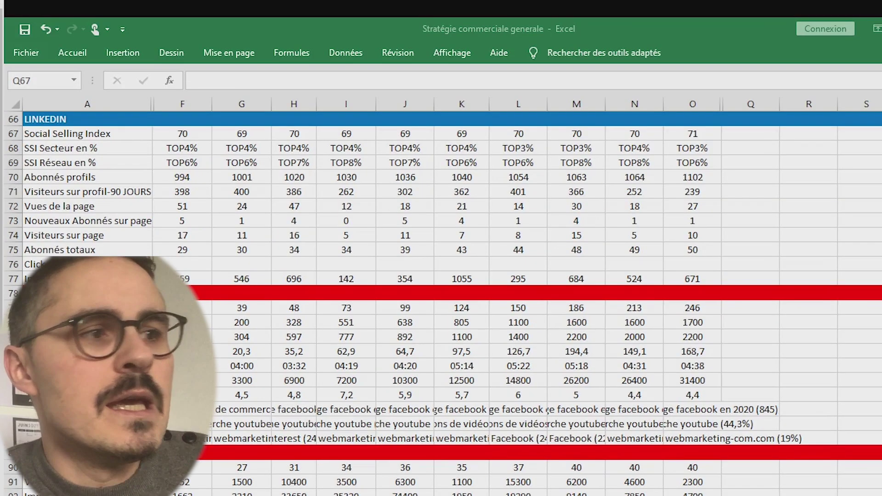
left_click(751, 148)
key("shift+Down")
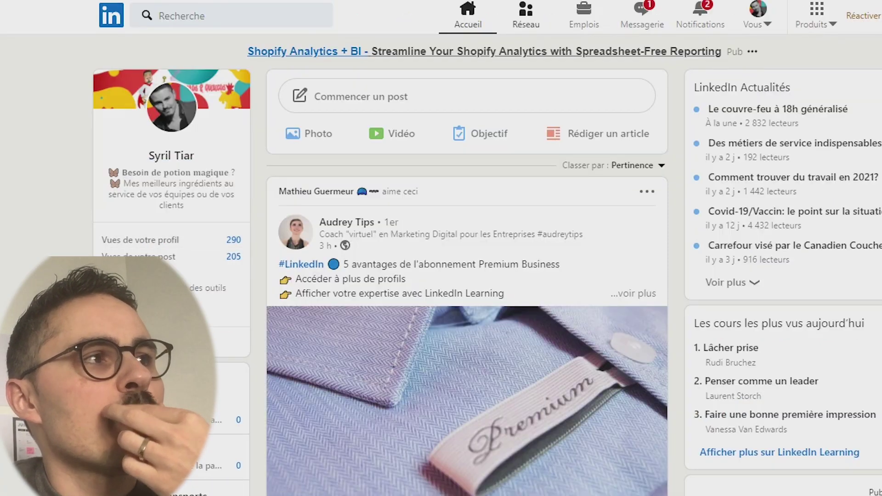
Open the LinkedIn network page and enter 1145 in the workbook's Abonnés profils cell of column Q.
left_click(526, 16)
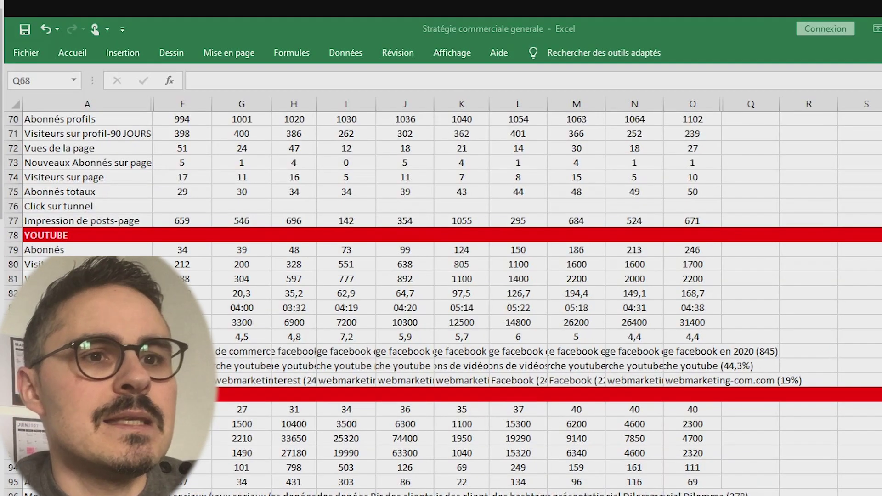
left_click(751, 134)
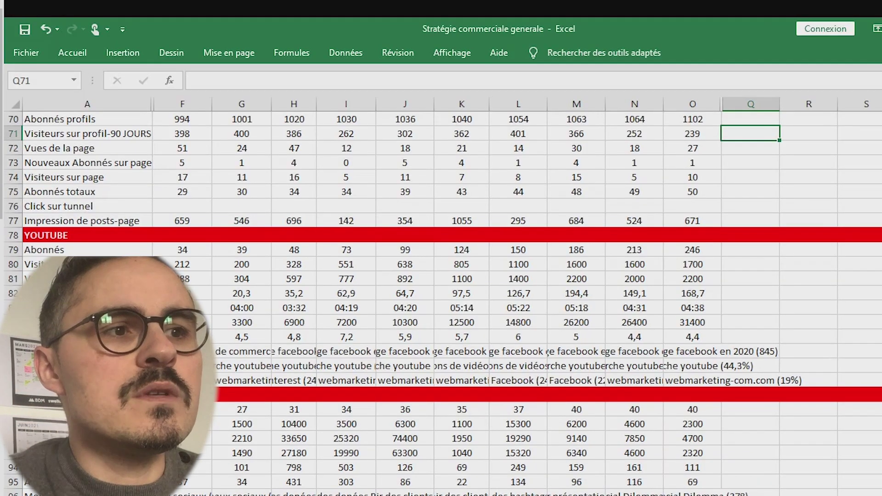
left_click(750, 119)
type("1145")
key("Return")
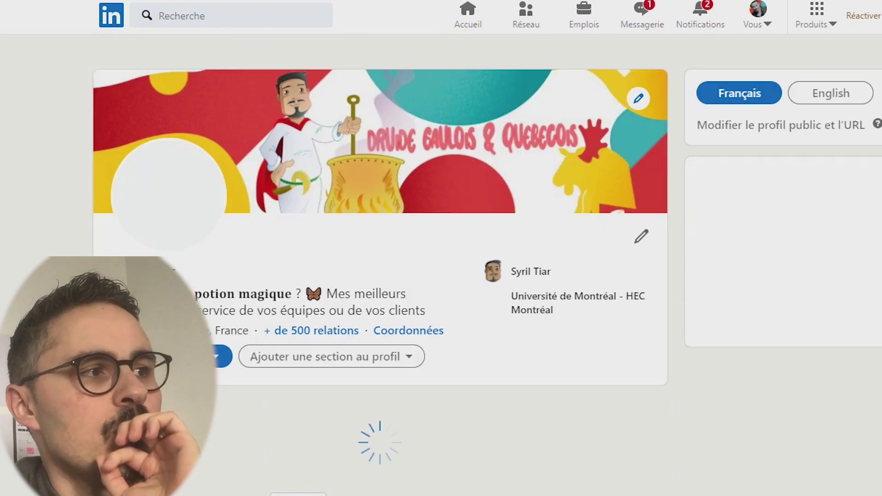
Look through the LinkedIn profile page and enter 290 in column Q's Visiteurs sur profil-90 JOURS cell.
scroll(380, 276, "down", 4)
scroll(380, 275, "down", 10)
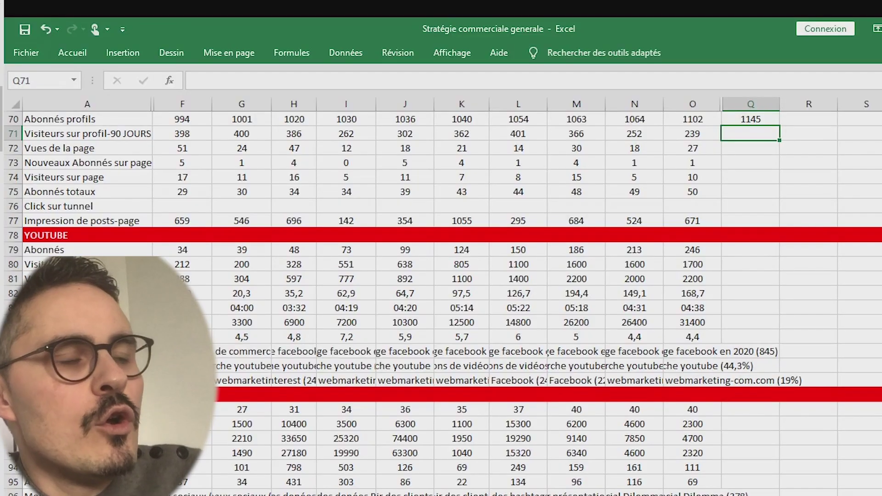
type("290")
key("Return")
key("Return")
key("Return")
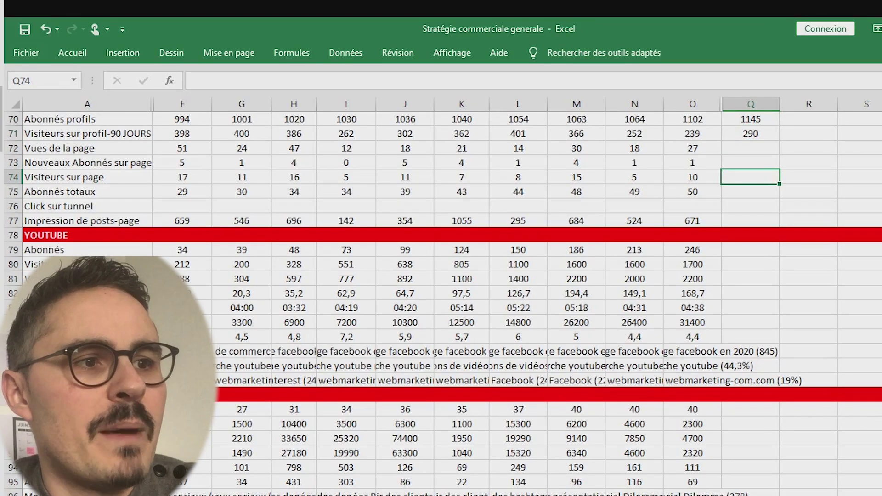
Look over column Q's LinkedIn page rows from Vues de la page to Impression de posts-page, ending at Vues de la page.
key("Down")
key("Down")
key("Down")
key("Up")
key("Up")
key("Up")
key("Up")
key("Up")
key("Up")
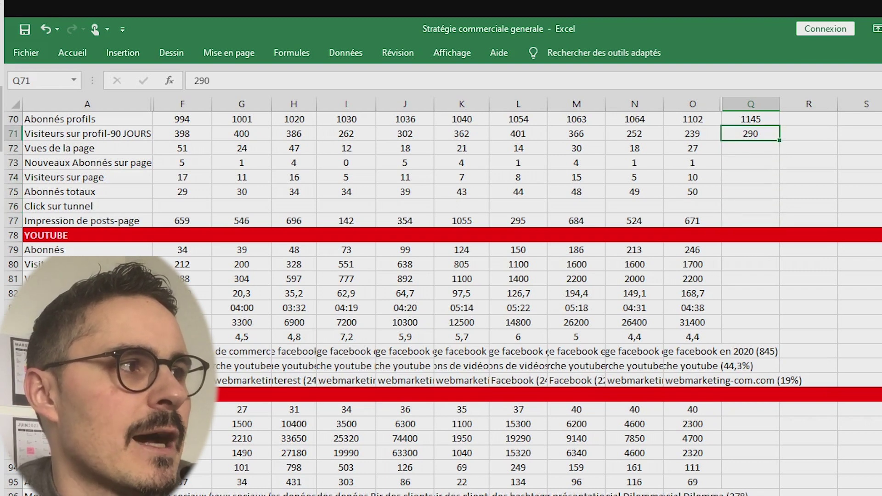
key("Down")
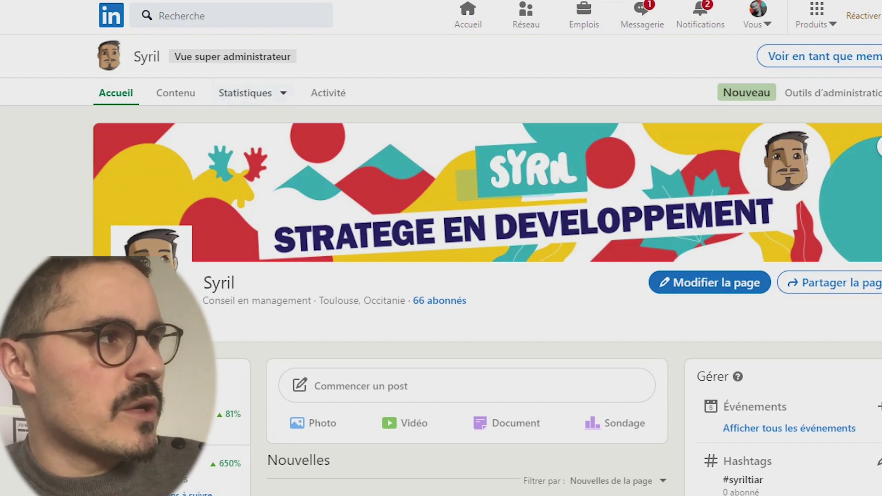
Check the LinkedIn company page's visitor statistics and the 30-day activity summary on its home page.
left_click(251, 93)
left_click(203, 127)
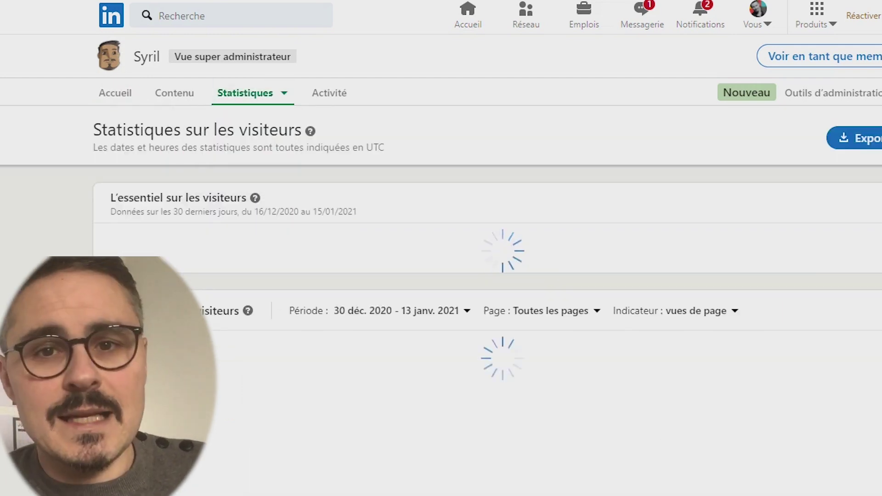
left_click(115, 93)
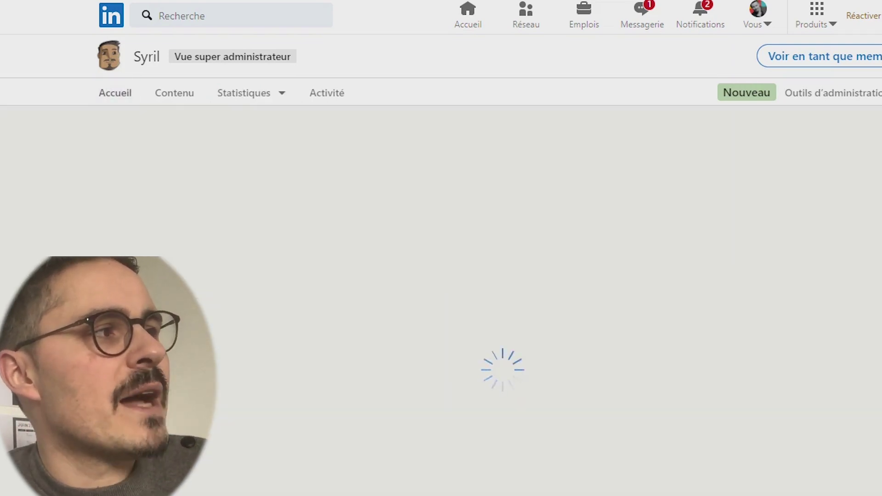
scroll(487, 298, "down", 3)
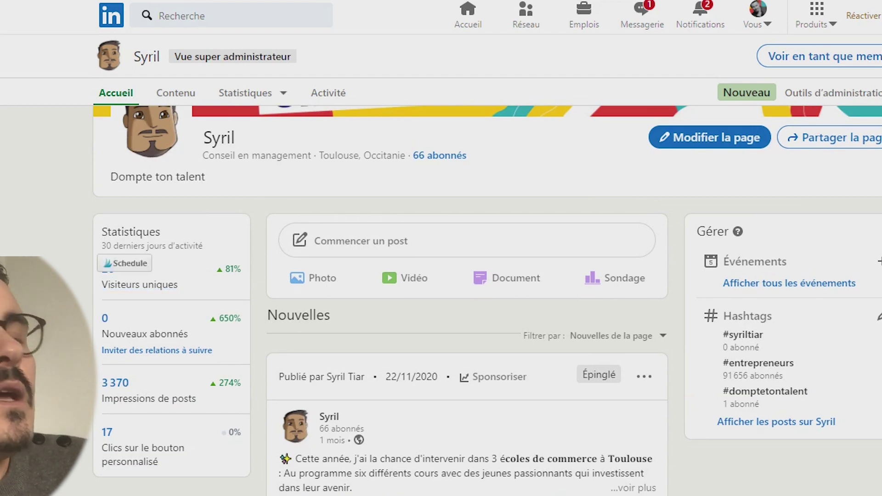
Open the LinkedIn page's follower statistics and look through the new-followers chart.
left_click(245, 93)
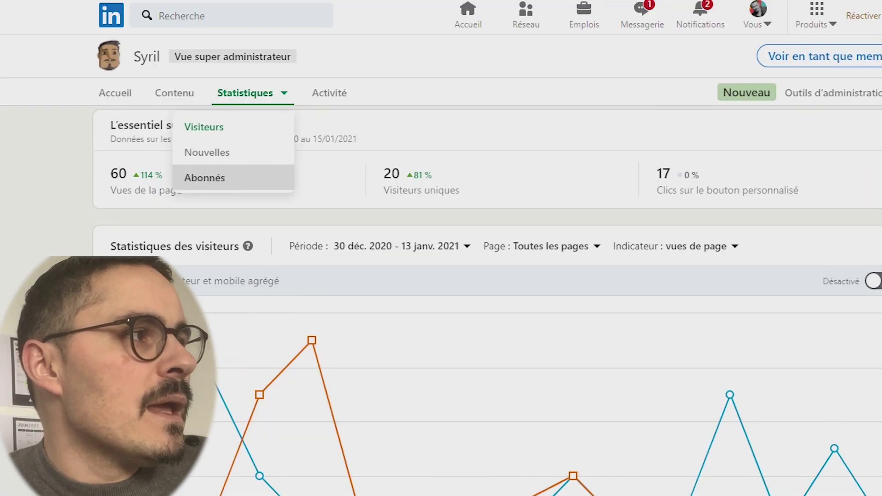
left_click(205, 177)
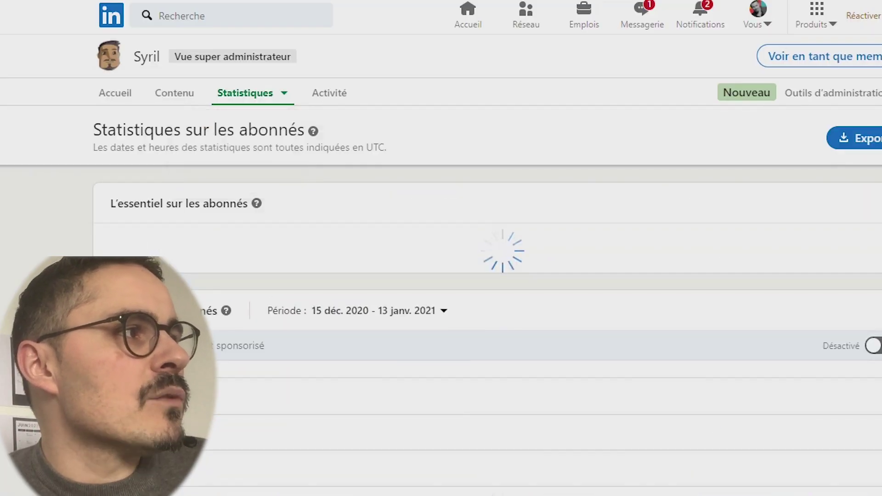
scroll(496, 305, "down", 8)
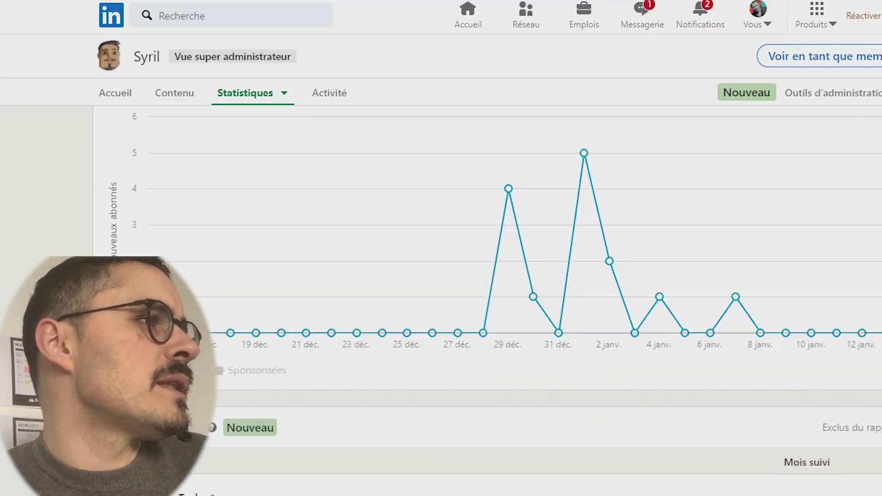
scroll(496, 304, "up", 7)
scroll(495, 305, "up", 2)
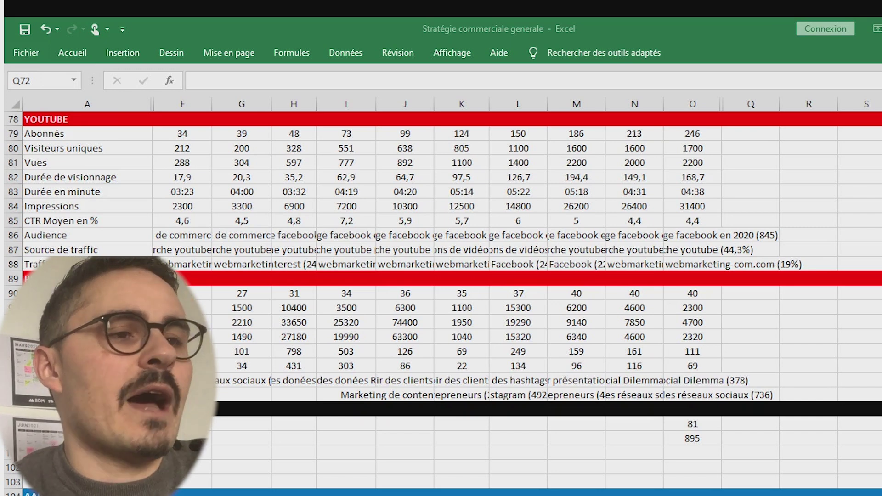
Switch to the other YouTube account and open its channel analytics in YouTube Studio.
left_click_drag(13, 409, 13, 438)
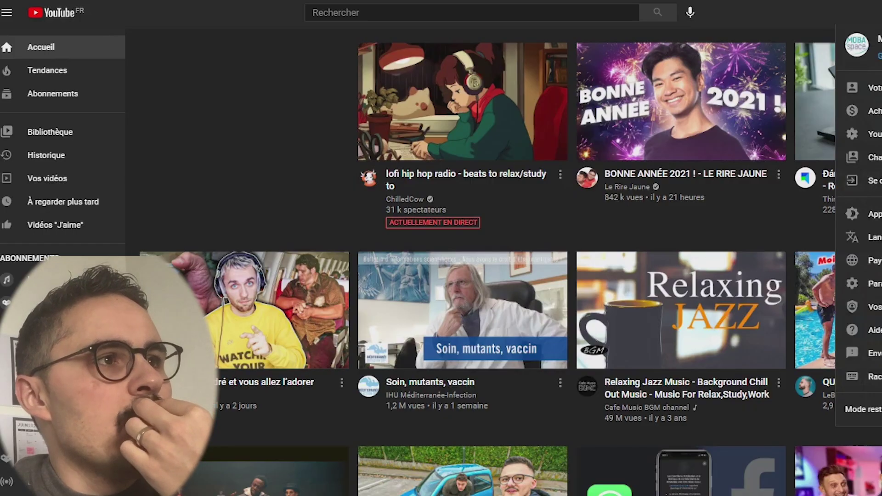
left_click(864, 158)
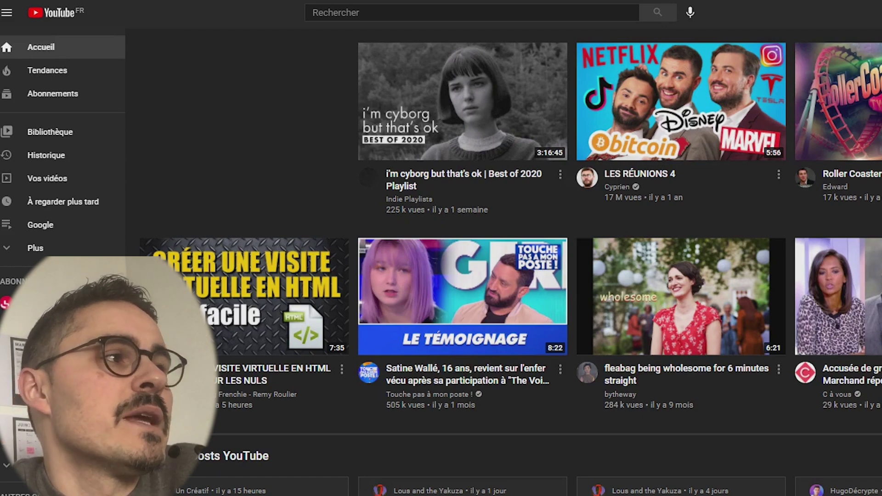
left_click(881, 13)
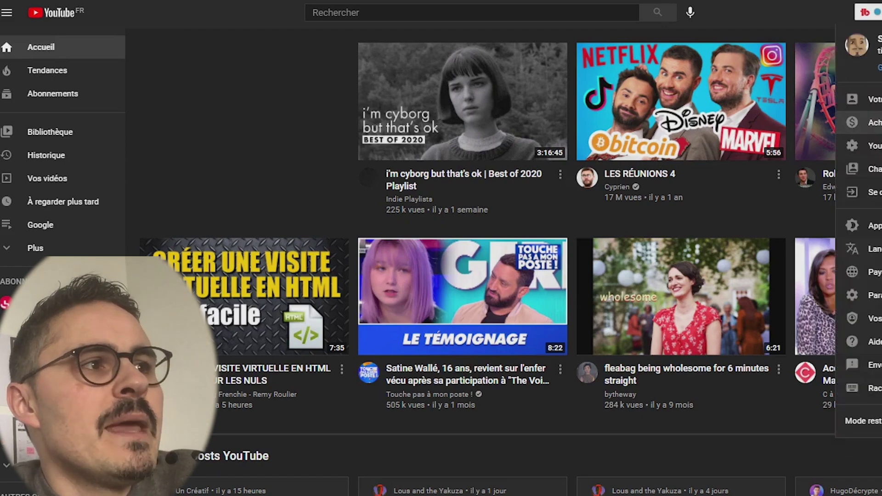
left_click(871, 100)
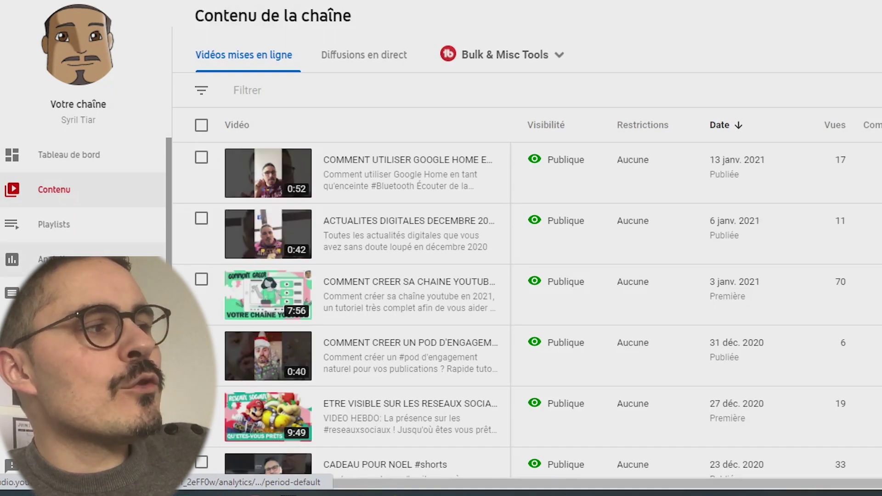
left_click(50, 260)
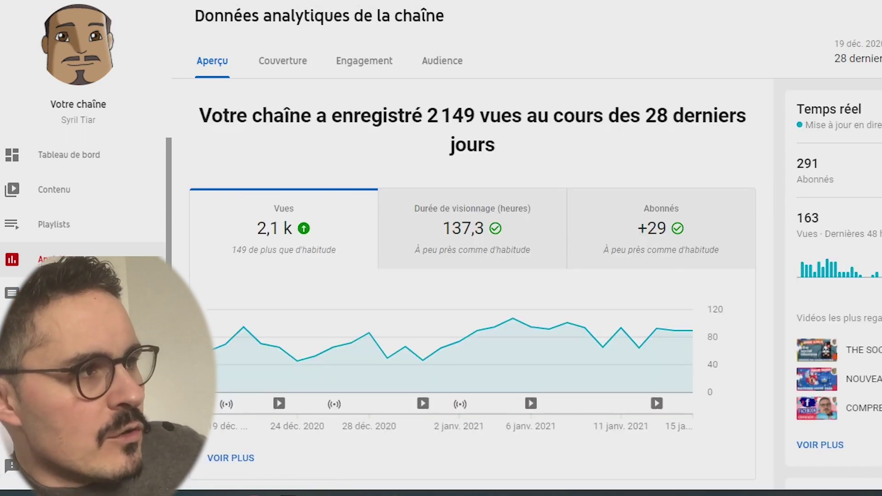
Look through the channel's analytics overview for the last 28 days, down to the most popular videos.
scroll(585, 349, "down", 15)
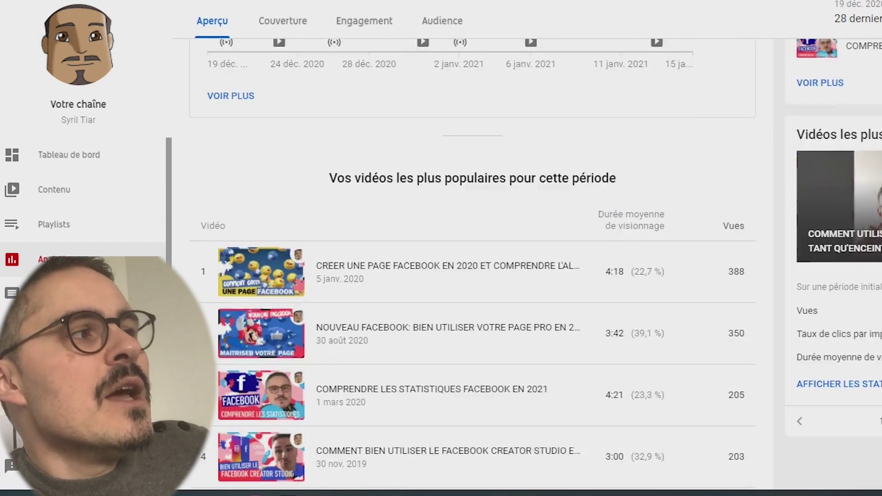
scroll(585, 349, "up", 15)
mouse_move(531, 327)
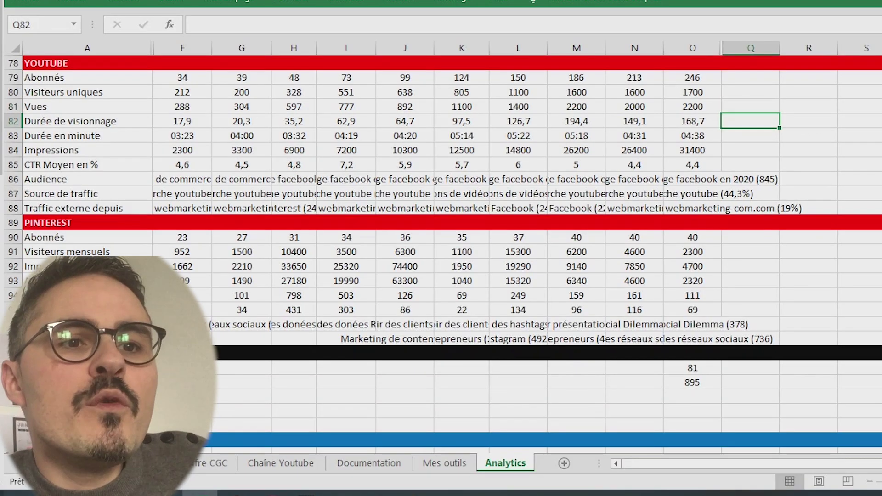
Review the workbook's YouTube rows from Durée de visionnage to CTR Moyen en %, comparing the monthly CTR values up to column Q.
key("Down")
key("Down")
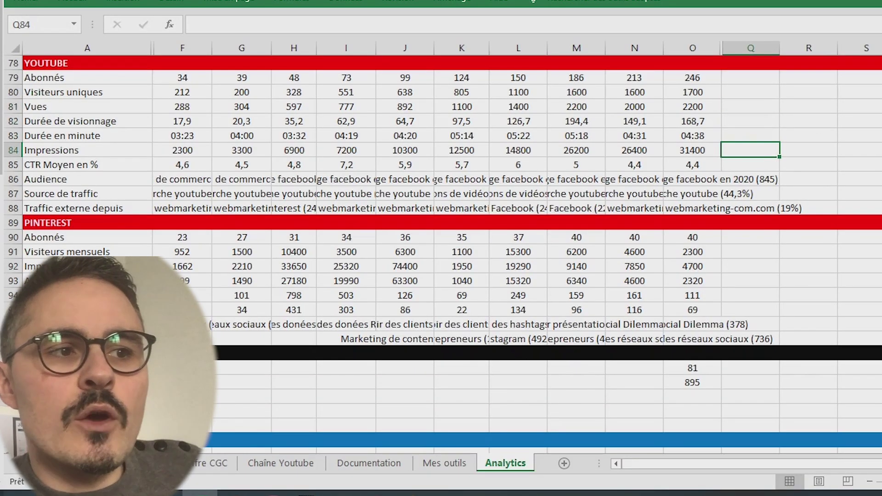
key("Down")
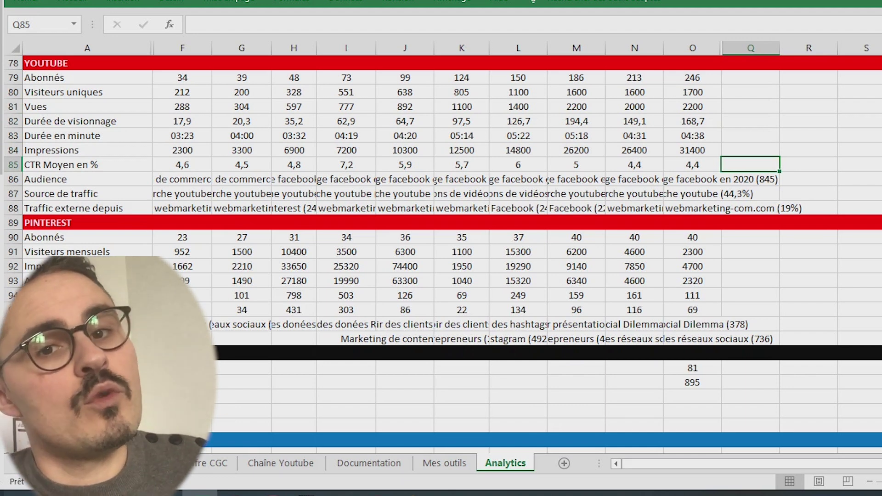
key("Left")
key("Left")
key("Left")
key("Left")
key("Left")
key("Left")
key("Left")
key("Left")
key("Left")
key("Left")
key("Left")
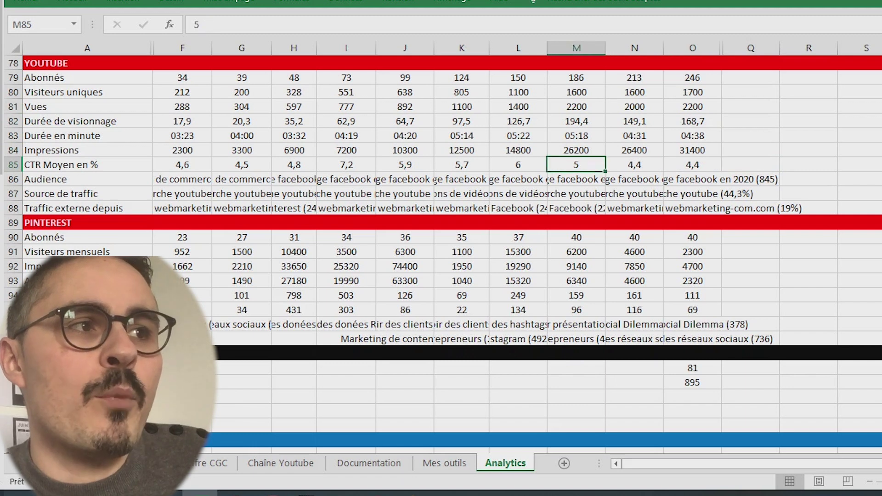
key("Right")
key("Right")
key("Right")
key("Right")
key("Right")
key("Right")
key("Right")
key("Right")
key("Right")
key("Right")
key("Right")
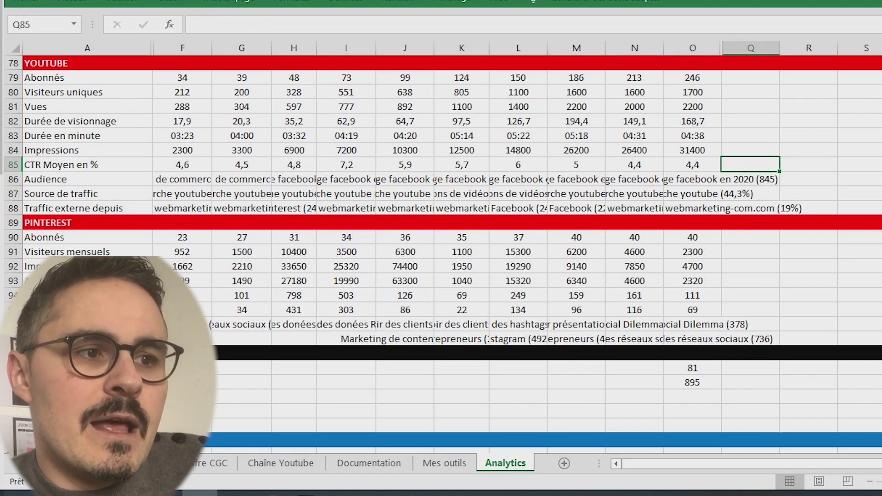
key("Left")
key("Left")
key("Left")
key("Left")
key("Left")
key("Left")
key("Left")
key("Left")
key("Left")
key("Left")
key("Left")
key("Right")
key("Right")
key("Right")
key("Right")
key("Right")
key("Right")
key("Right")
key("Right")
key("Right")
key("Right")
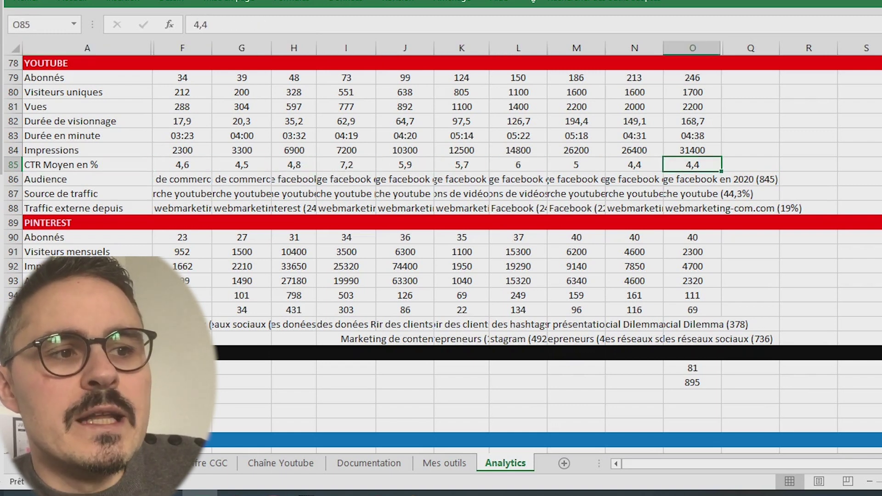
key("Right")
Review the monthly YouTube Audience entries and column Q's Source de traffic and Traffic externe depuis rows.
key("Down")
key("Left")
key("Left")
key("Left")
key("Left")
key("Left")
key("Left")
key("Left")
key("Left")
key("Left")
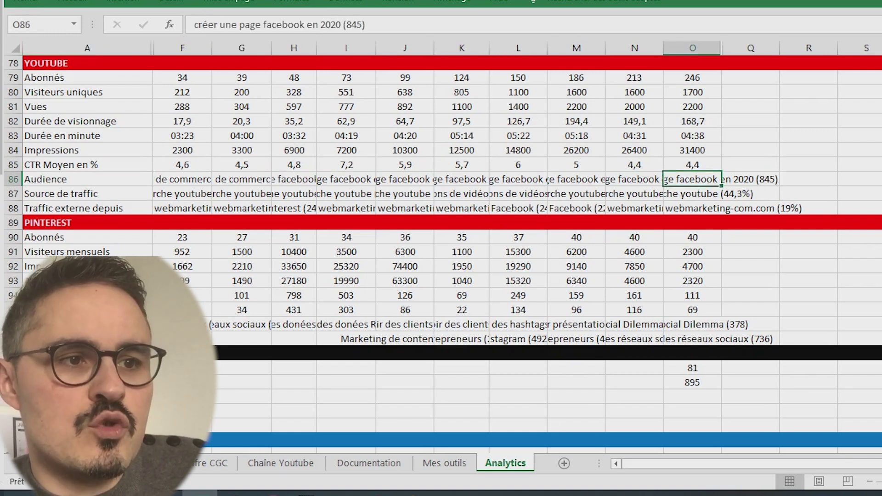
key("Left")
key("Right")
key("Right")
key("Right")
key("Right")
key("Right")
key("Right")
key("Right")
key("Right")
key("Right")
key("Right")
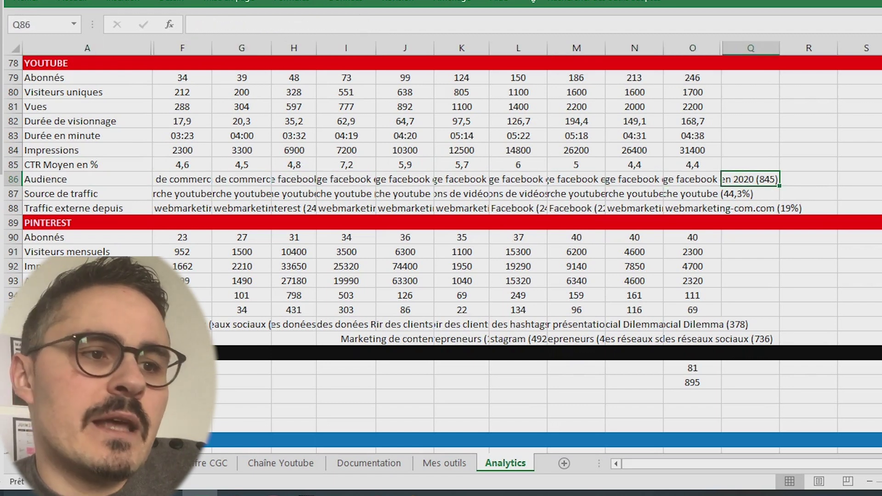
key("Down")
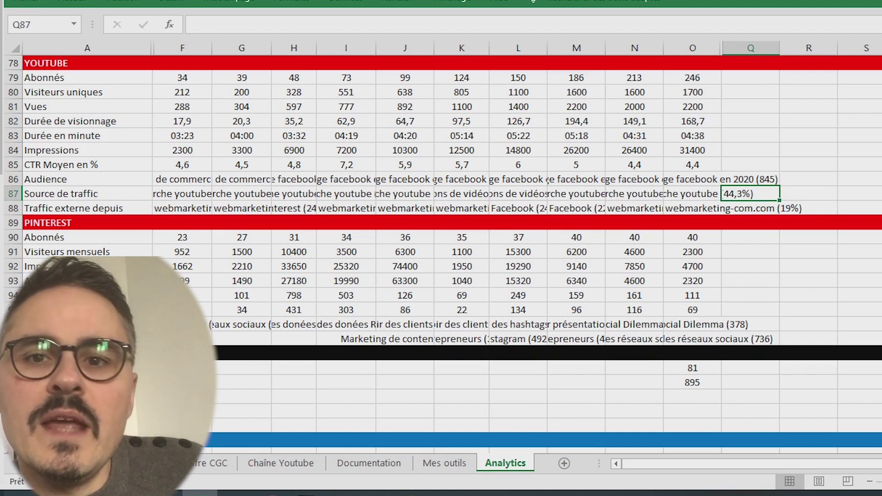
key("Down")
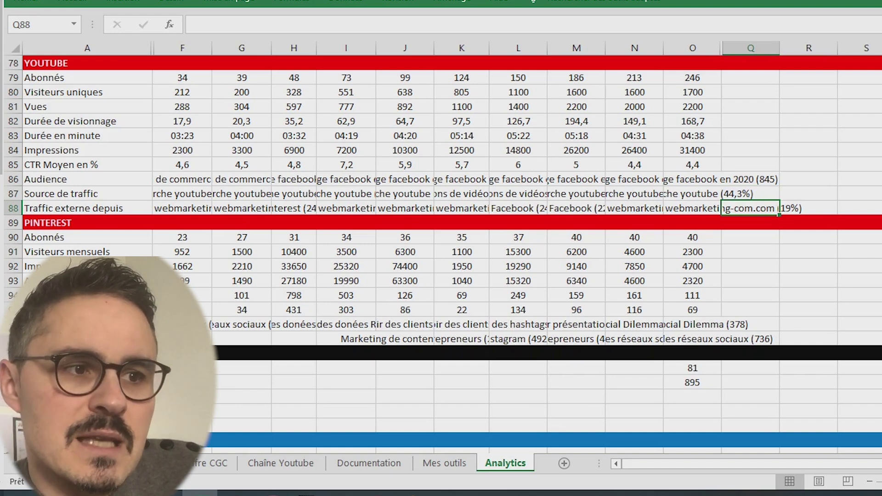
Switch to Pinterest's Business Hub and bring up the choice of analytics reports.
scroll(441, 252, "down", 3)
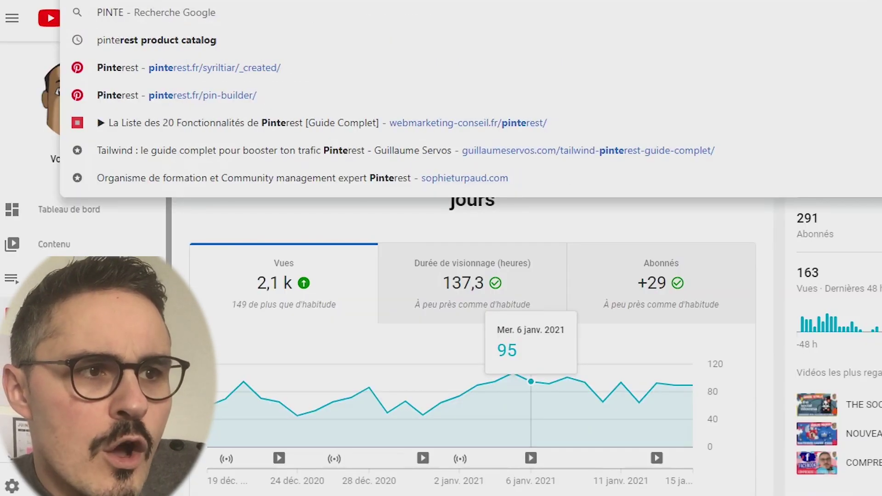
type("rest")
key("Escape")
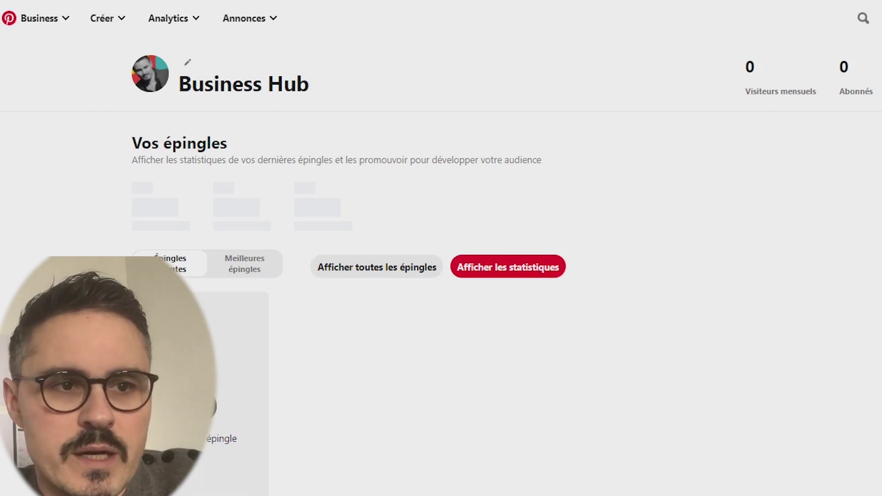
left_click(171, 18)
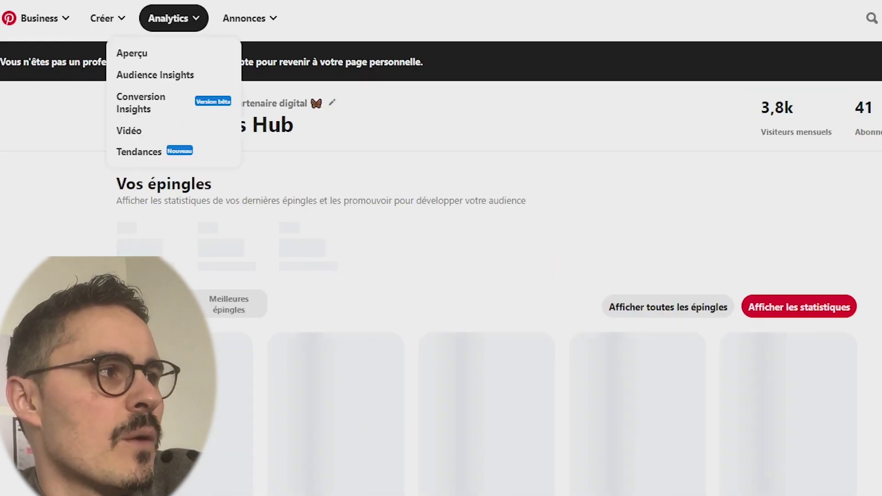